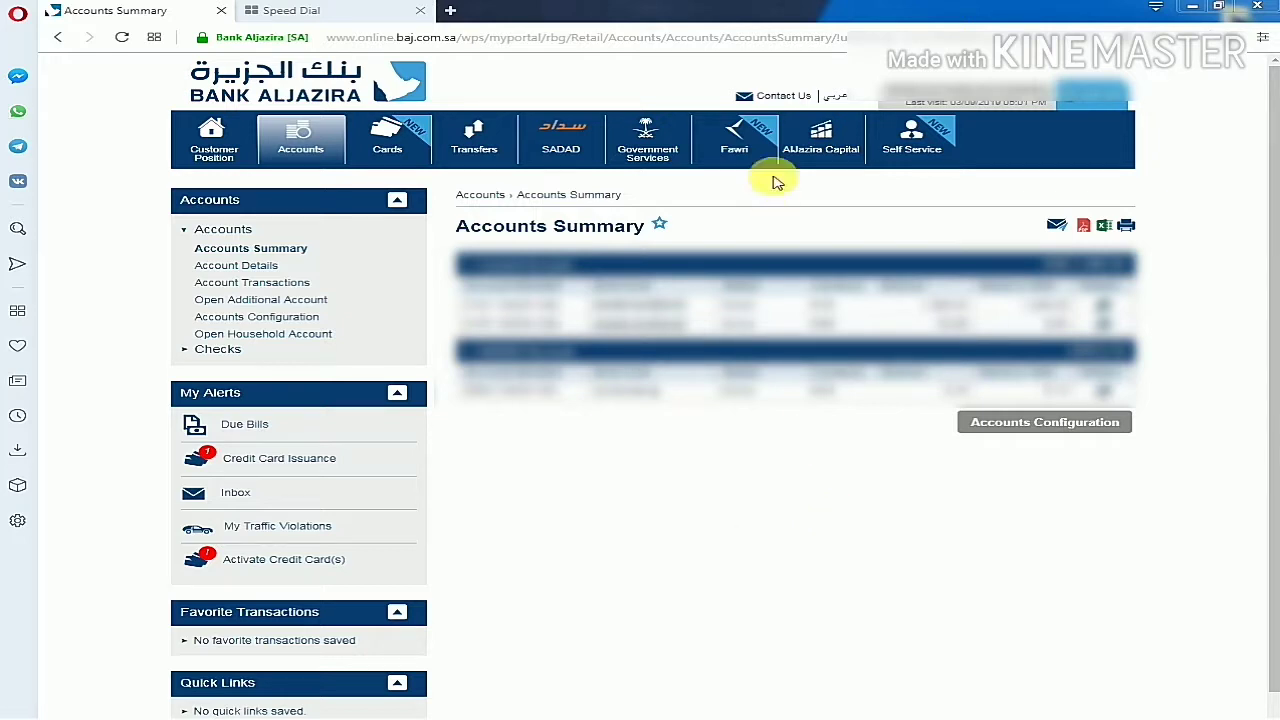
Open Add New Fawri Beneficiary from the Fawri Management menu
mouse_move(745, 155)
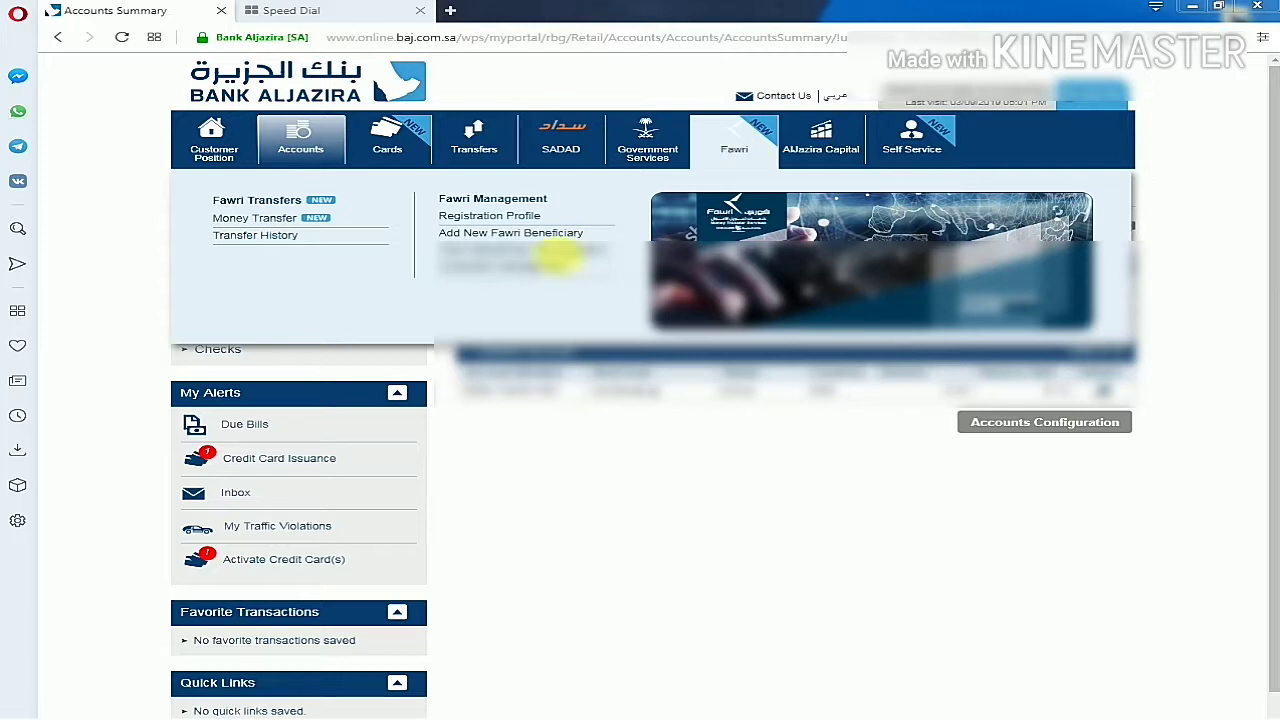
click(560, 238)
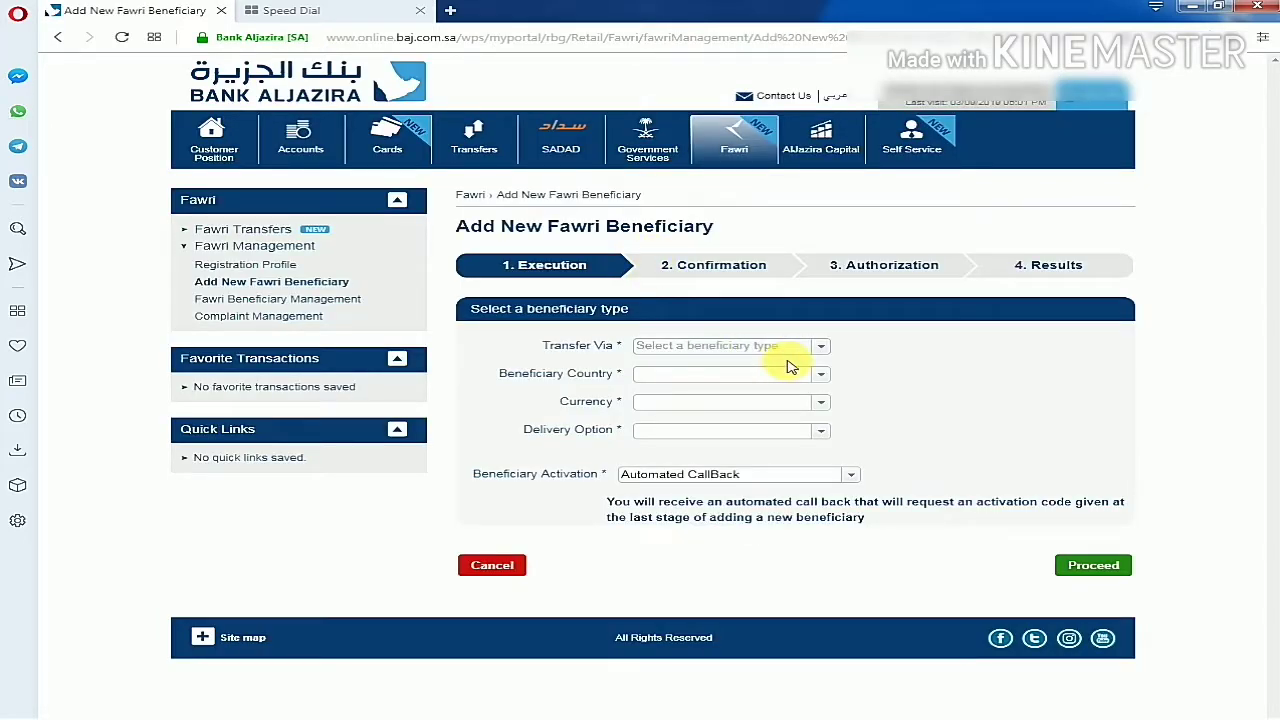
Set Transfer Via to MoneyGram and the beneficiary country to Pakistan
click(822, 349)
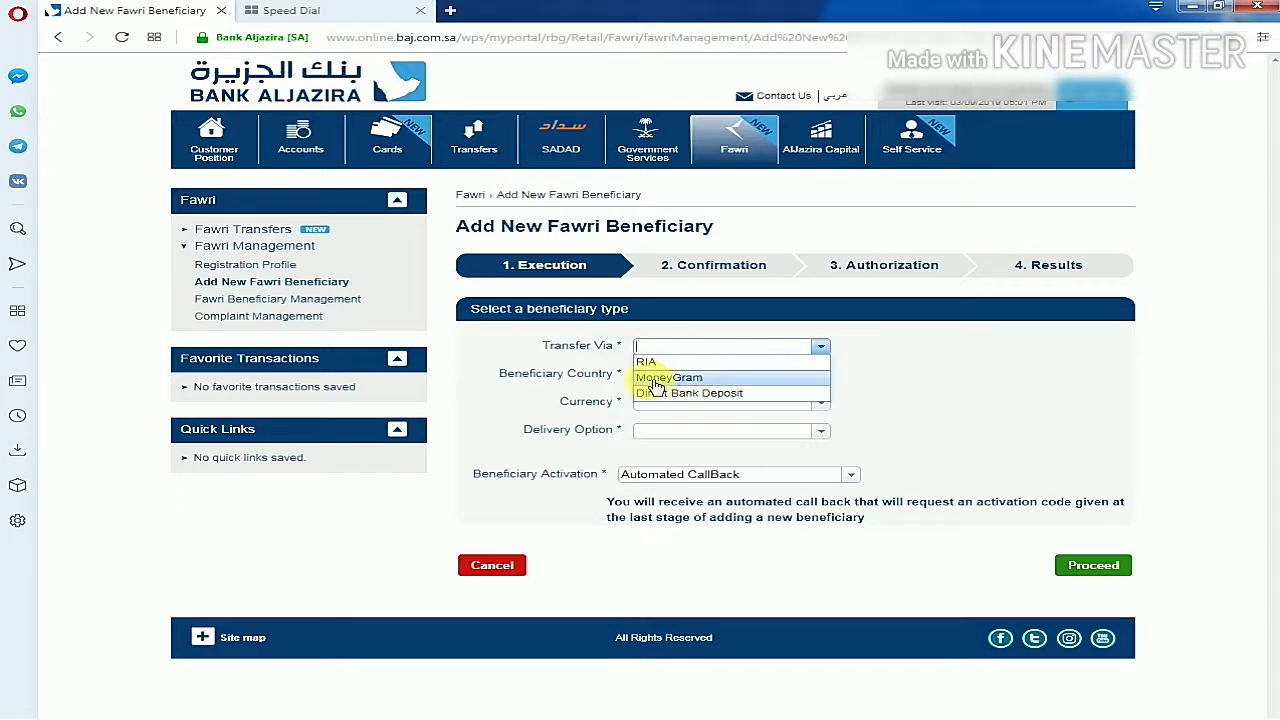
click(729, 384)
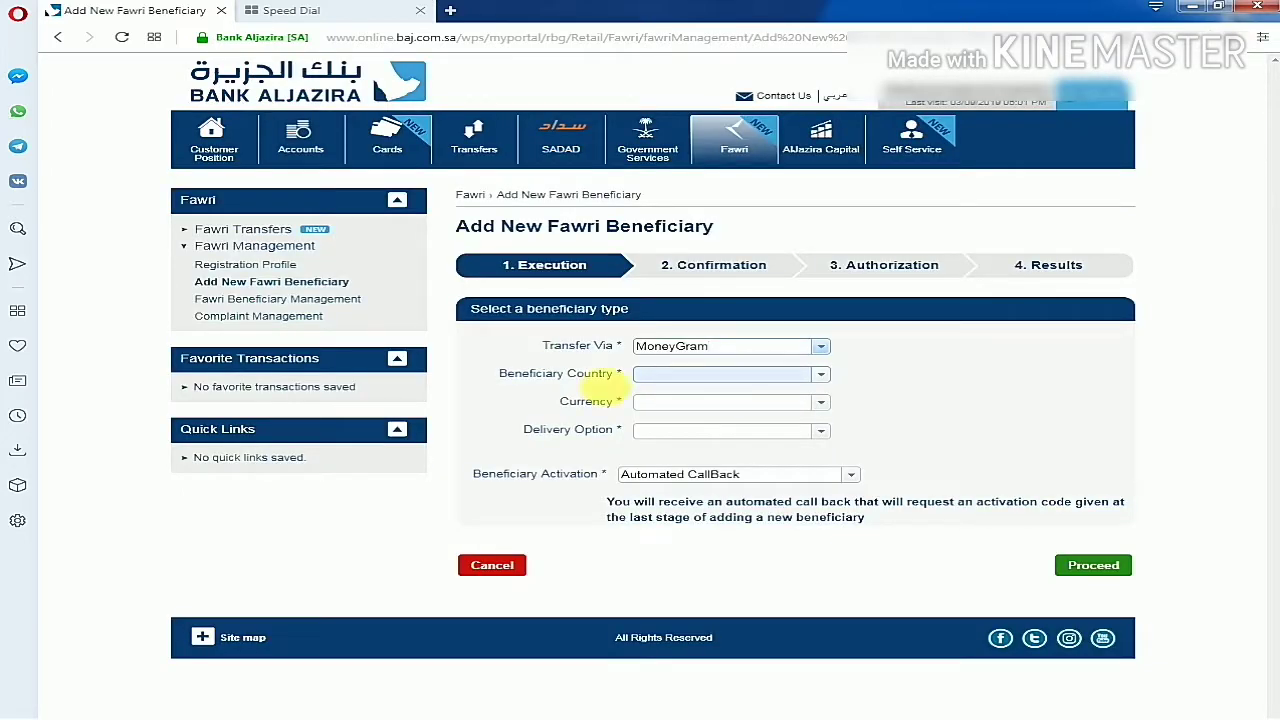
click(828, 378)
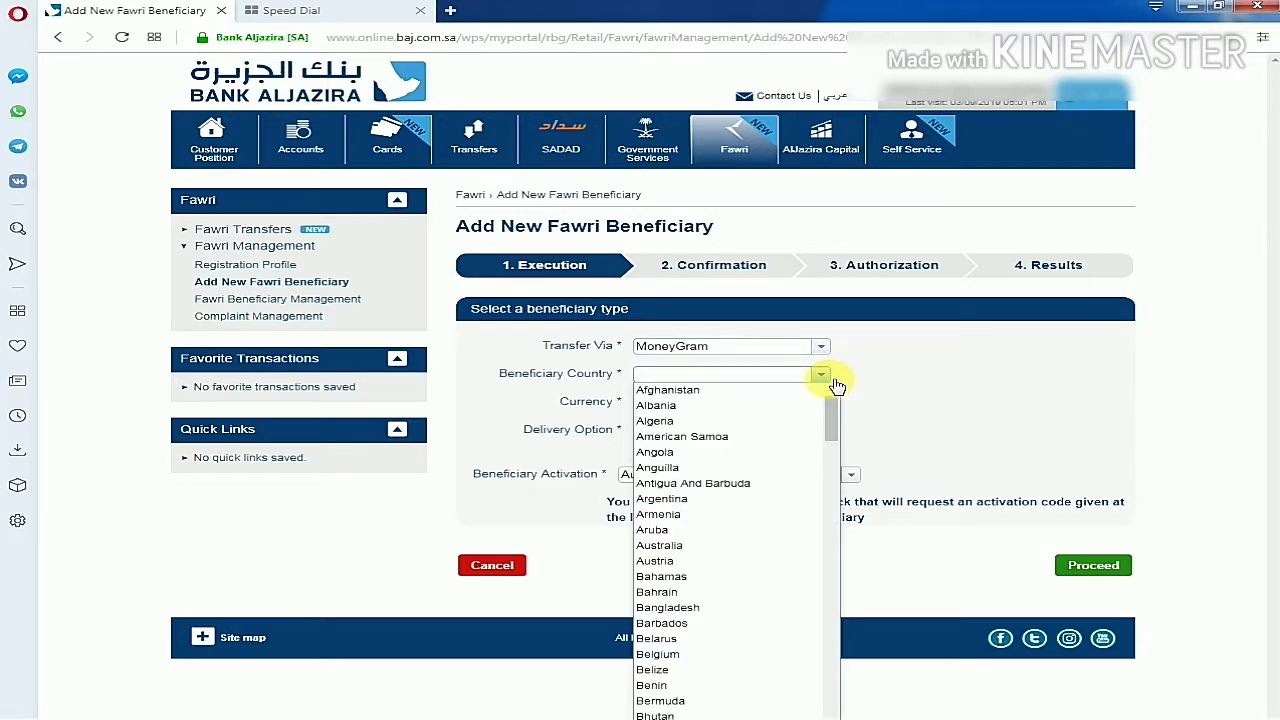
click(752, 378)
text(pak)
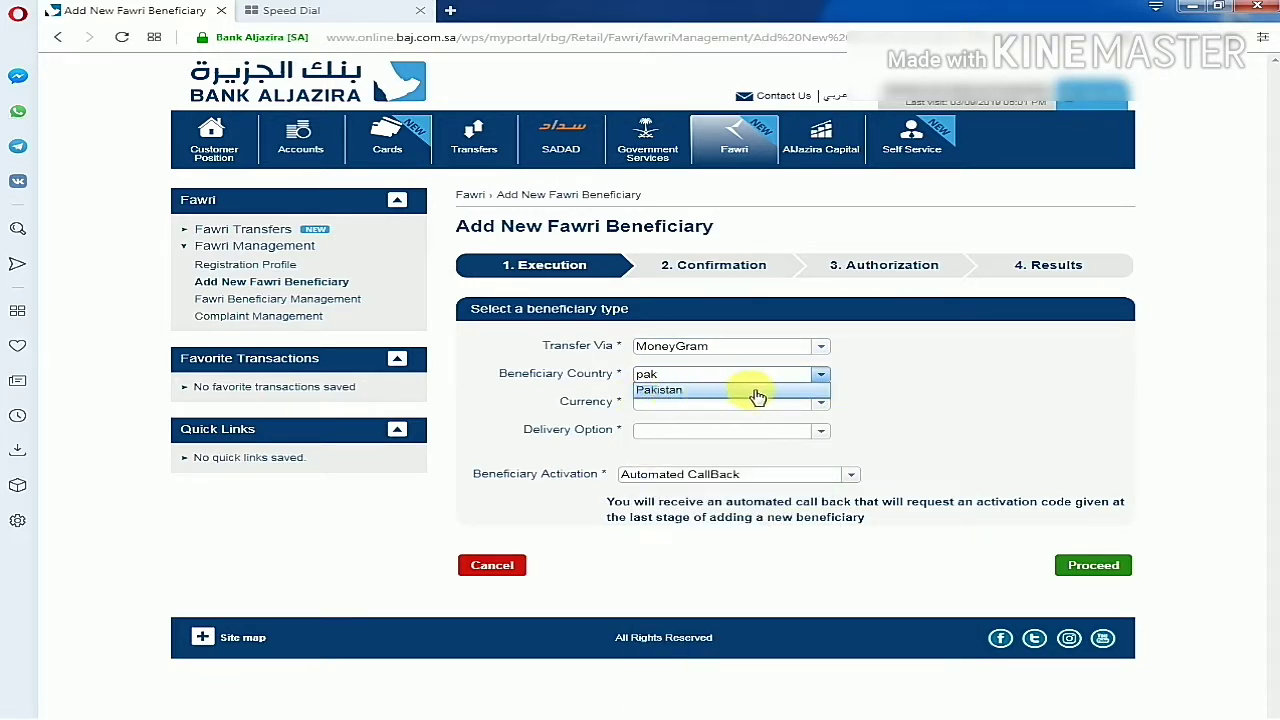
click(656, 390)
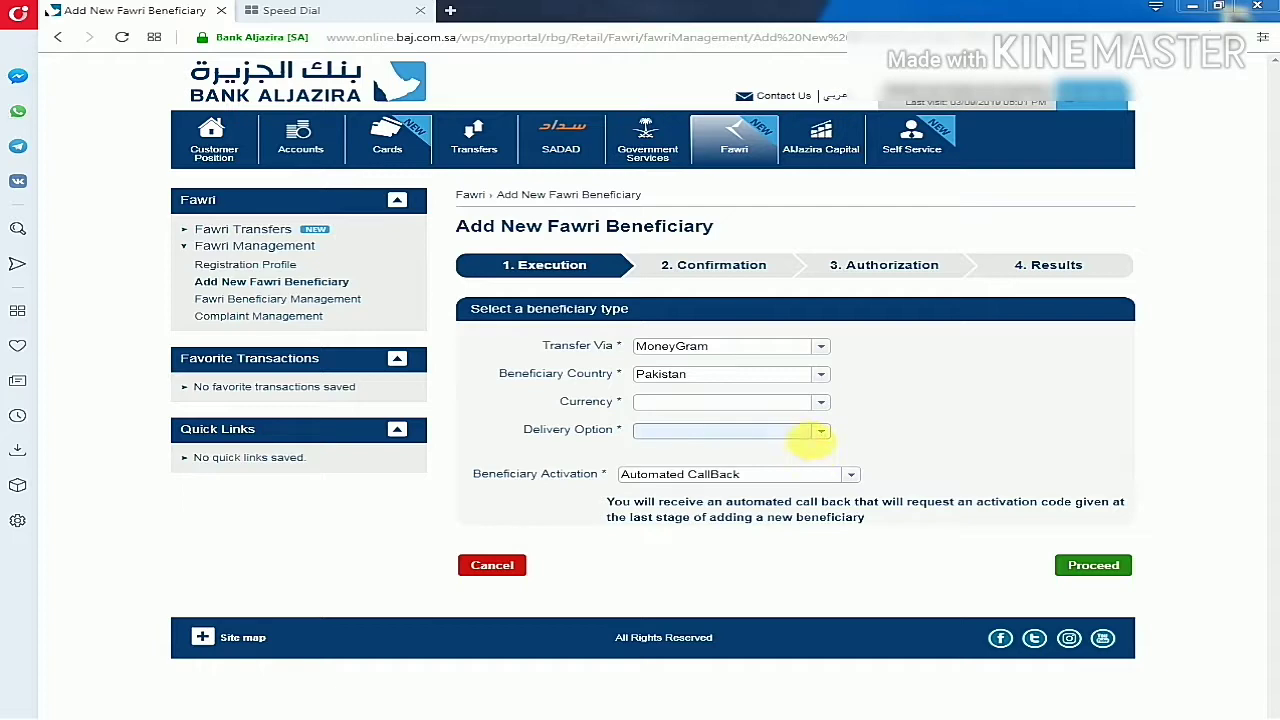
Choose PAKISTAN RUPEE as currency and 10 Minute Service as delivery option
click(829, 406)
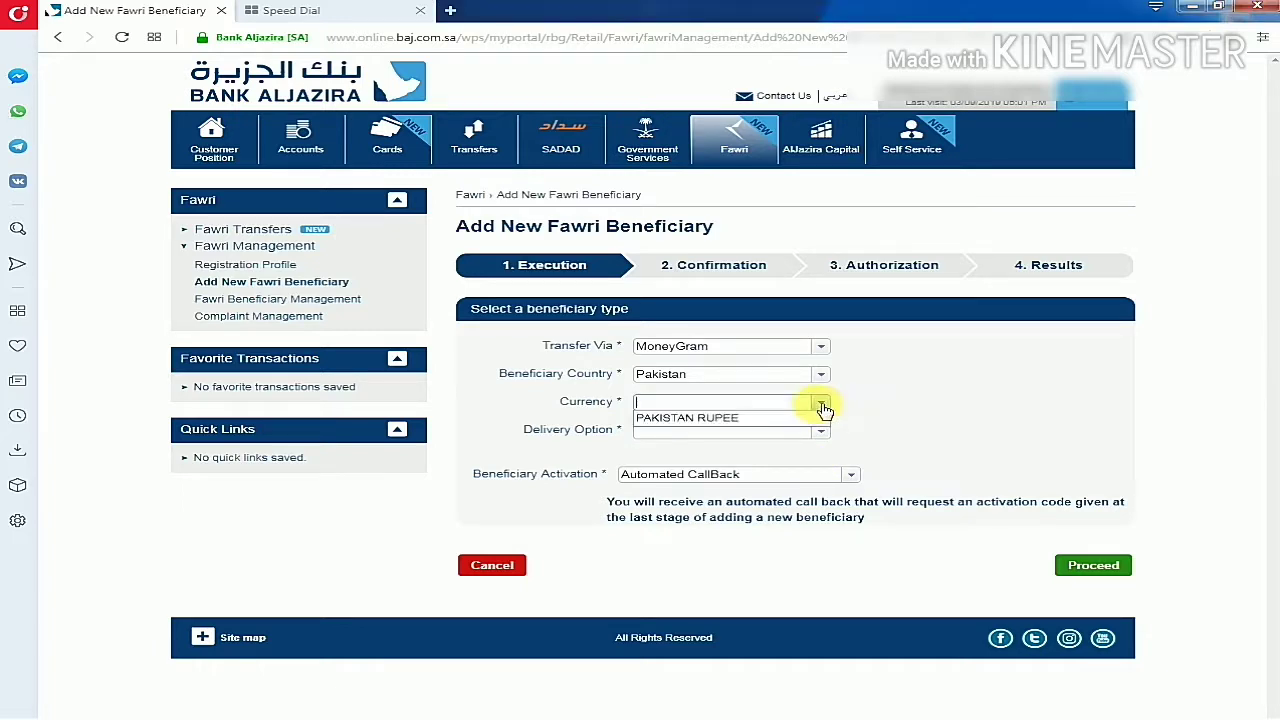
click(700, 424)
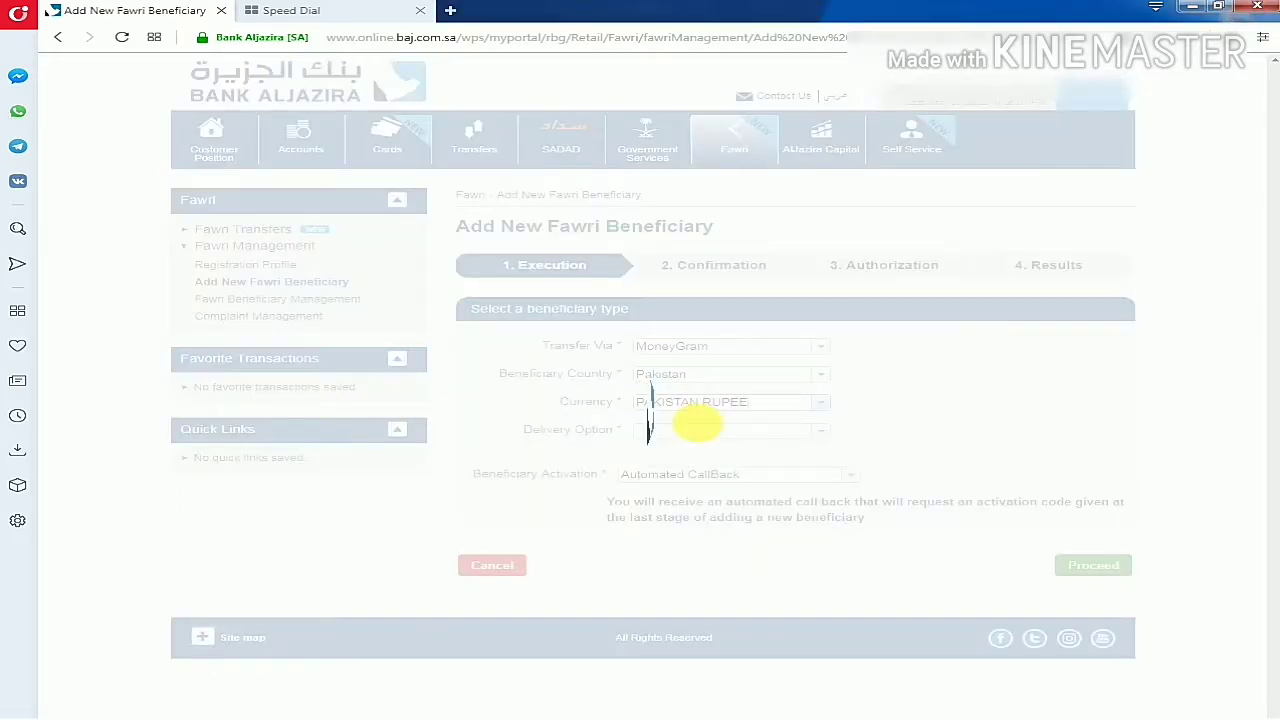
click(829, 436)
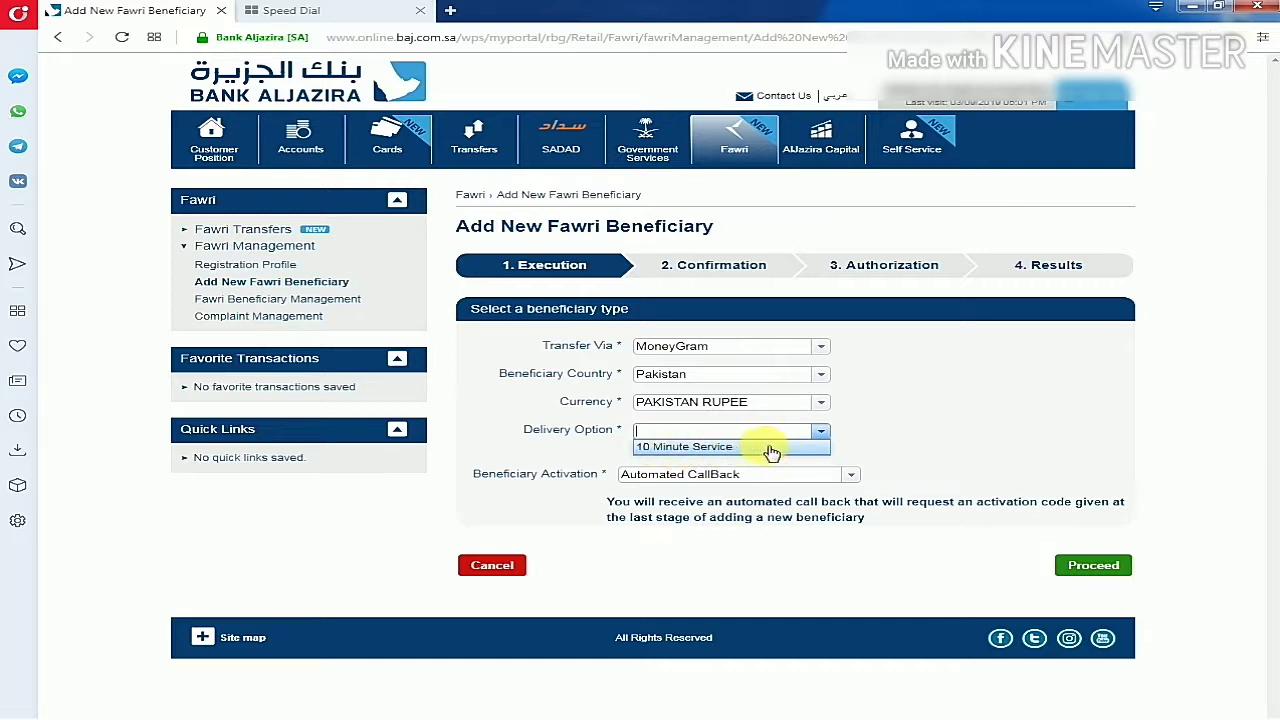
click(690, 451)
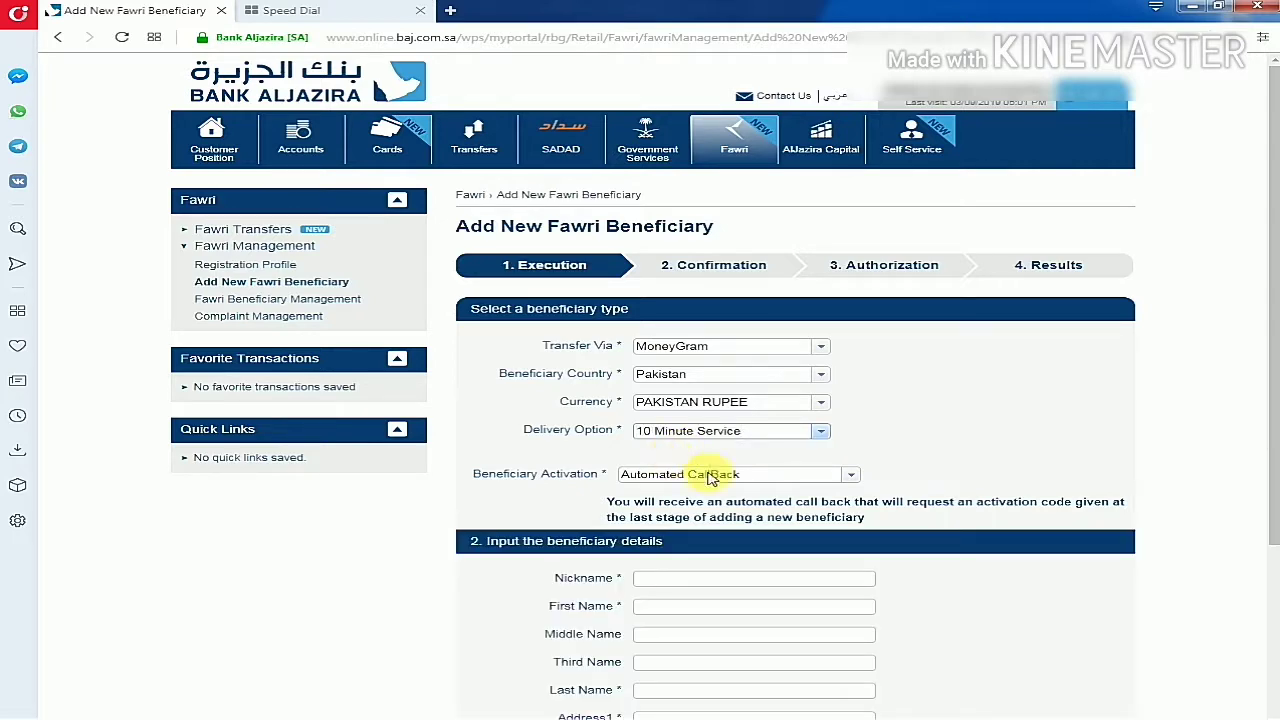
Enter the beneficiary's nickname, editing it to clear the duplicate-nickname error
scroll(635, 475, down, 3)
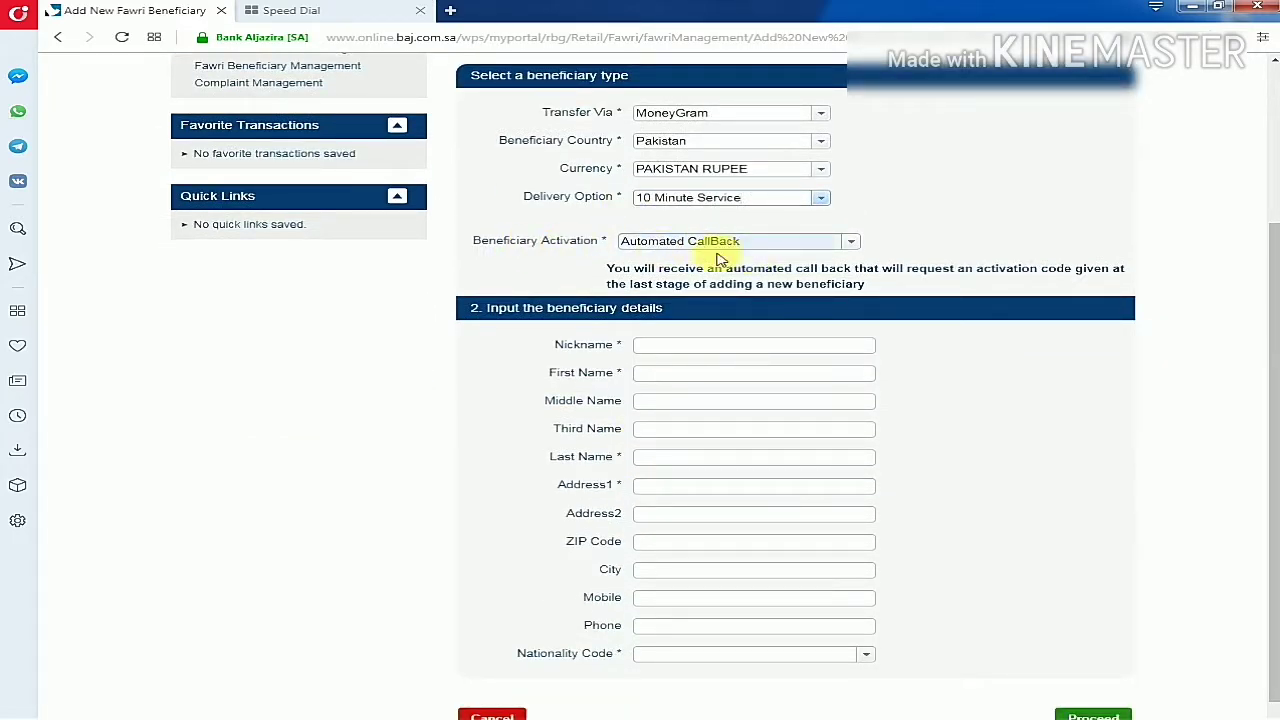
click(714, 349)
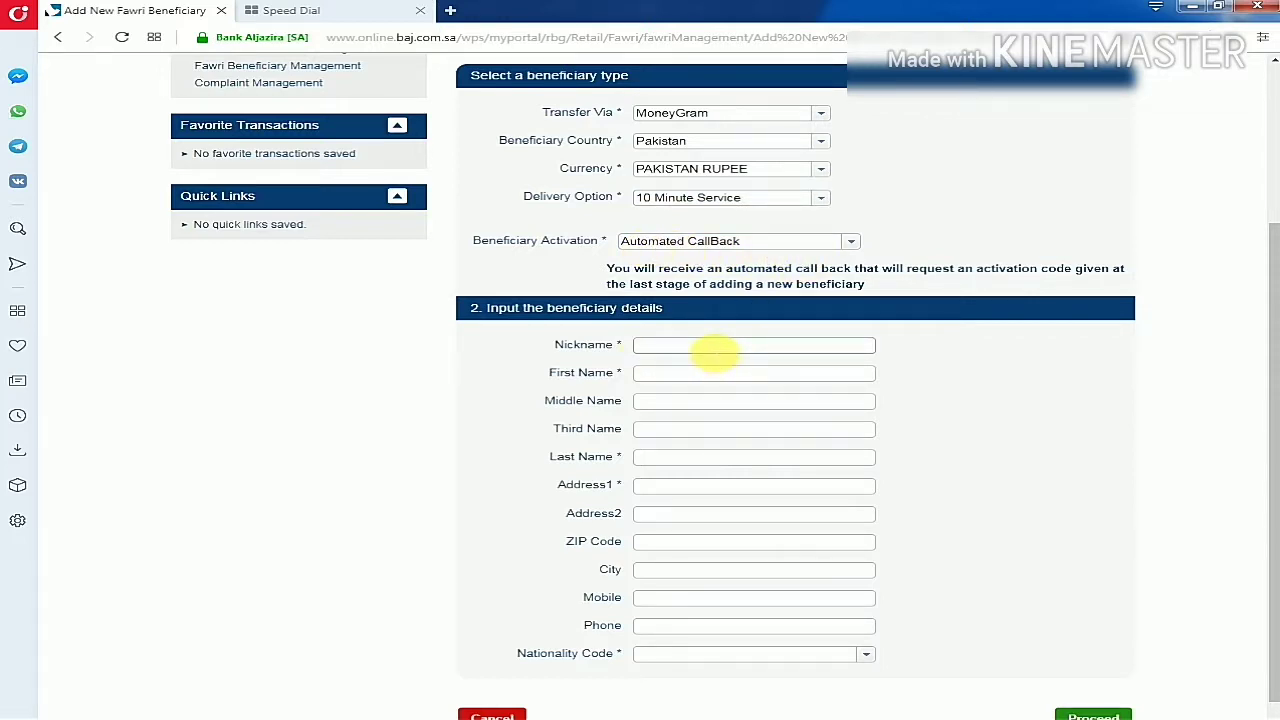
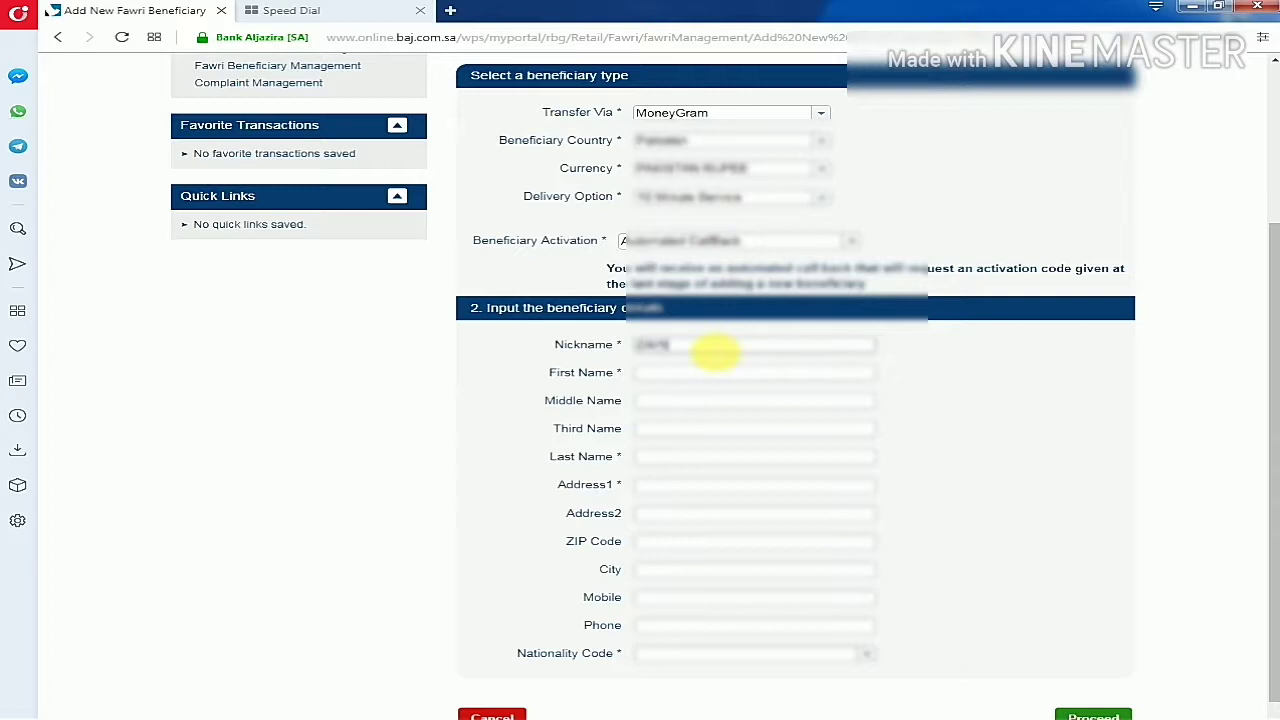
click(707, 384)
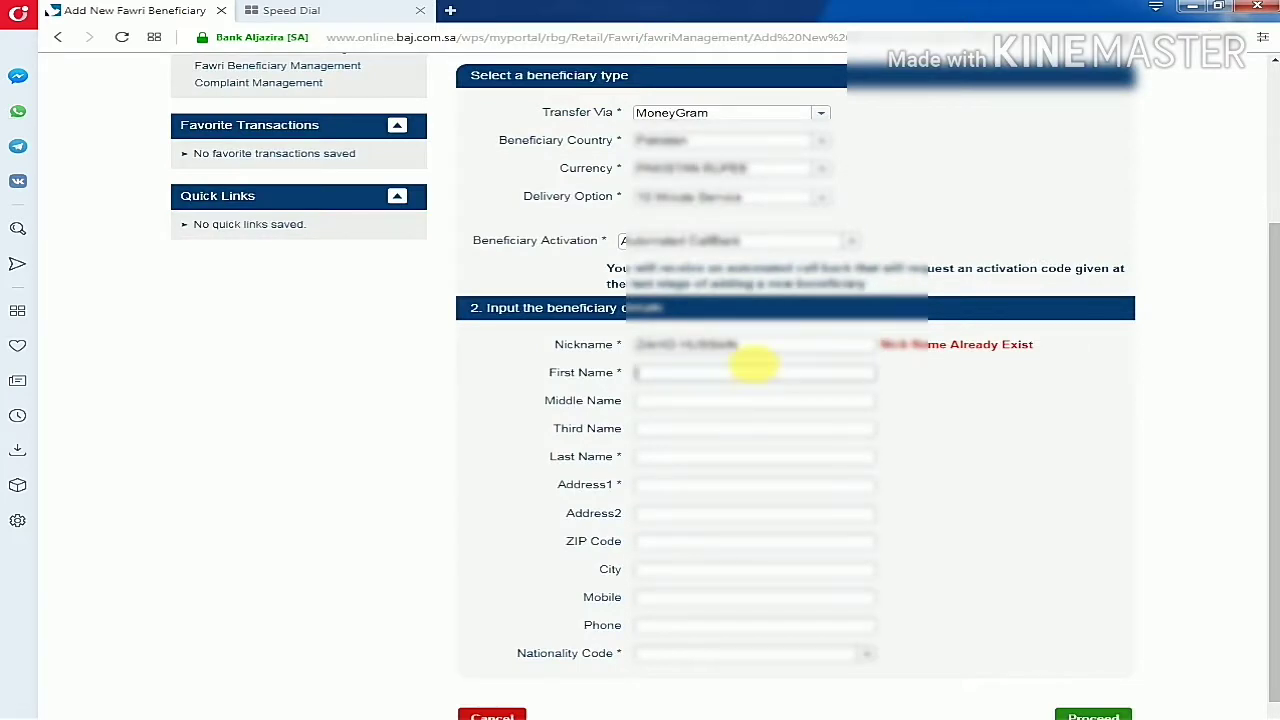
click(767, 347)
key(BackSpace)
key(BackSpace)
key(BackSpace)
key(BackSpace)
key(BackSpace)
key(BackSpace)
key(BackSpace)
key(BackSpace)
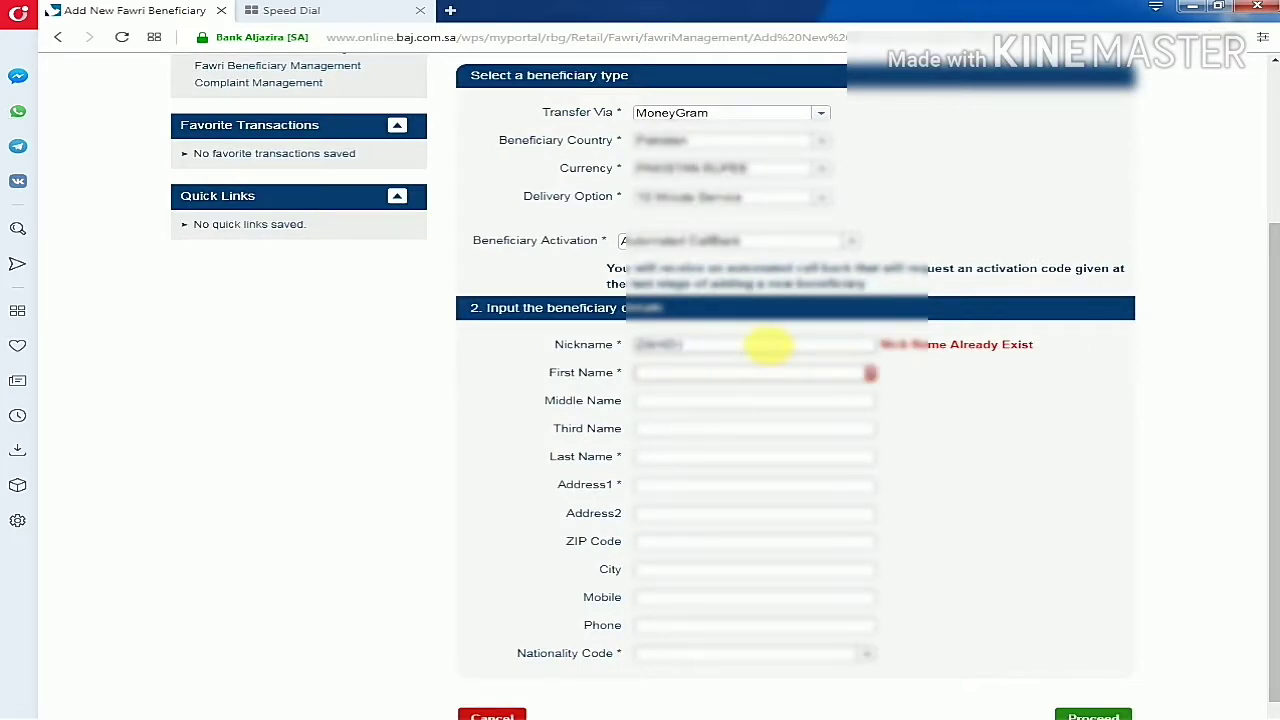
click(765, 376)
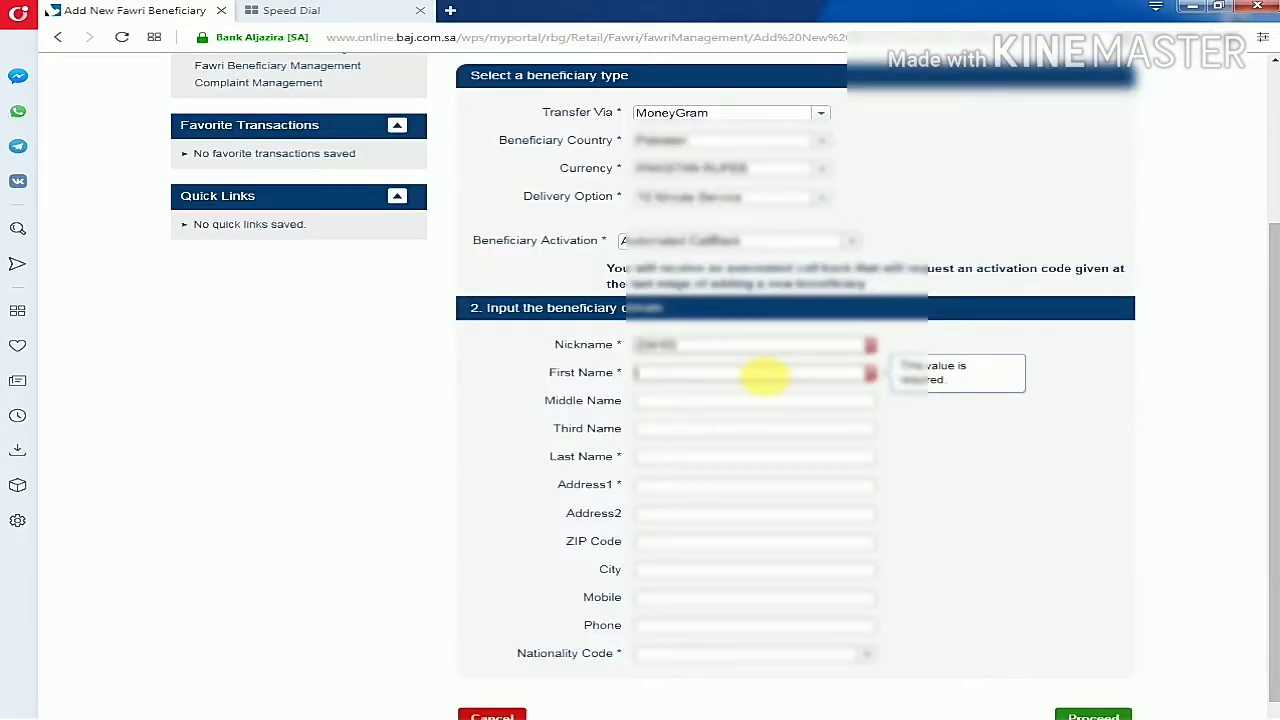
click(803, 349)
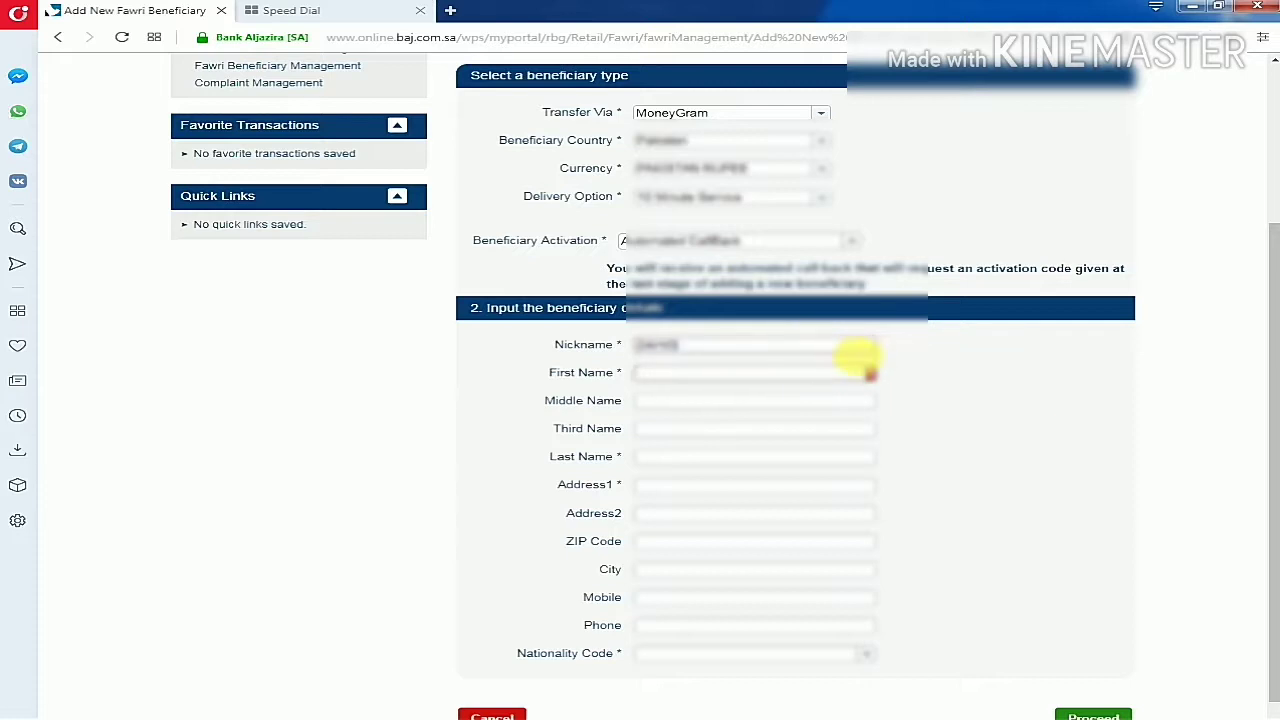
Fill in the beneficiary's first, middle, third and last names
click(685, 380)
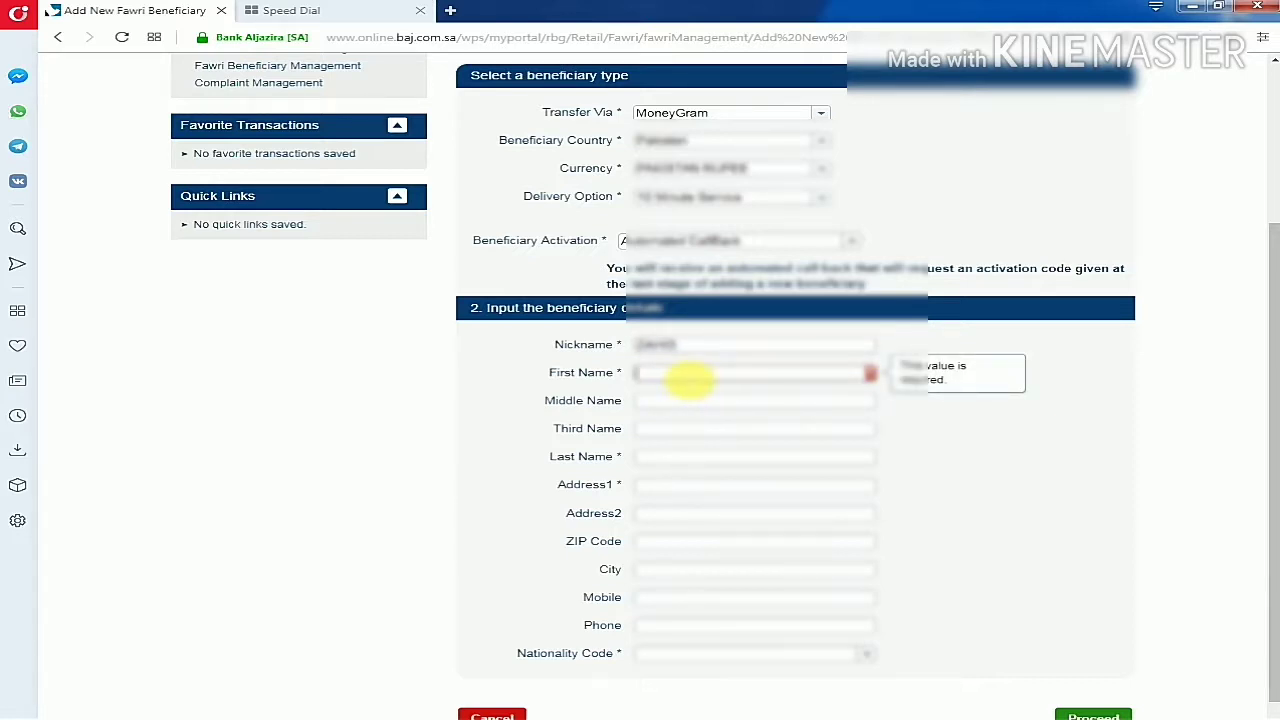
click(708, 405)
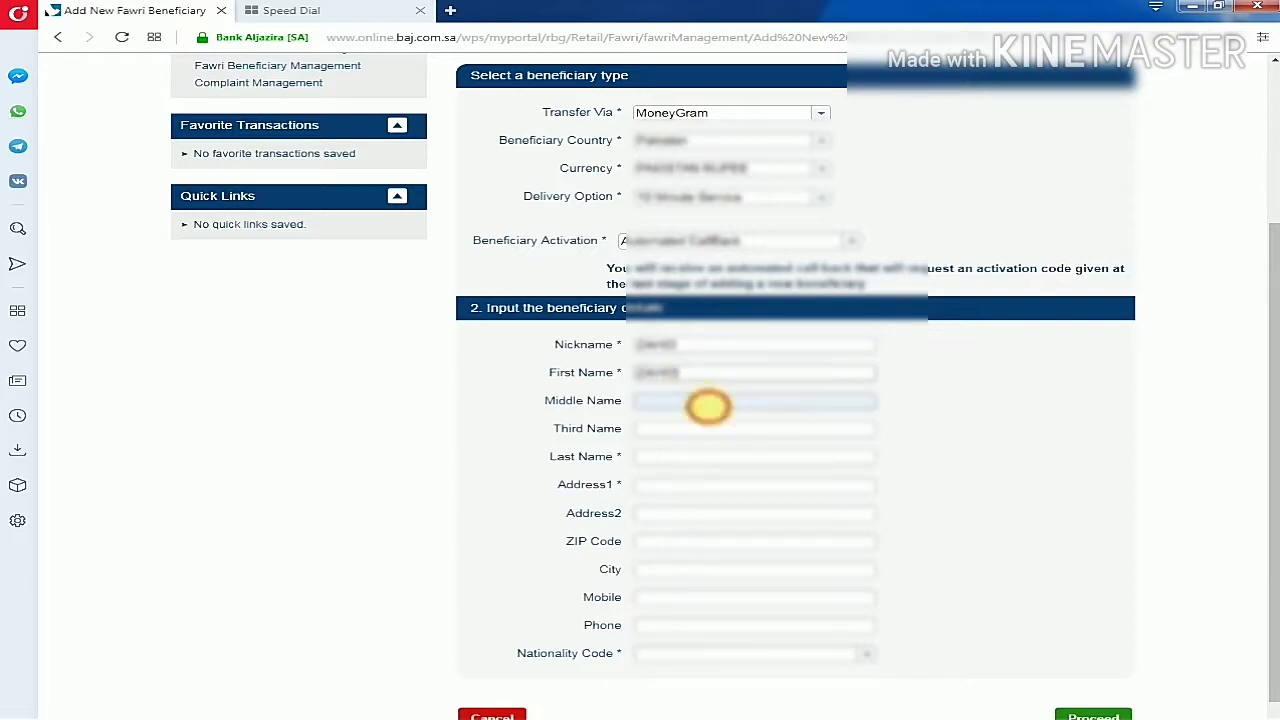
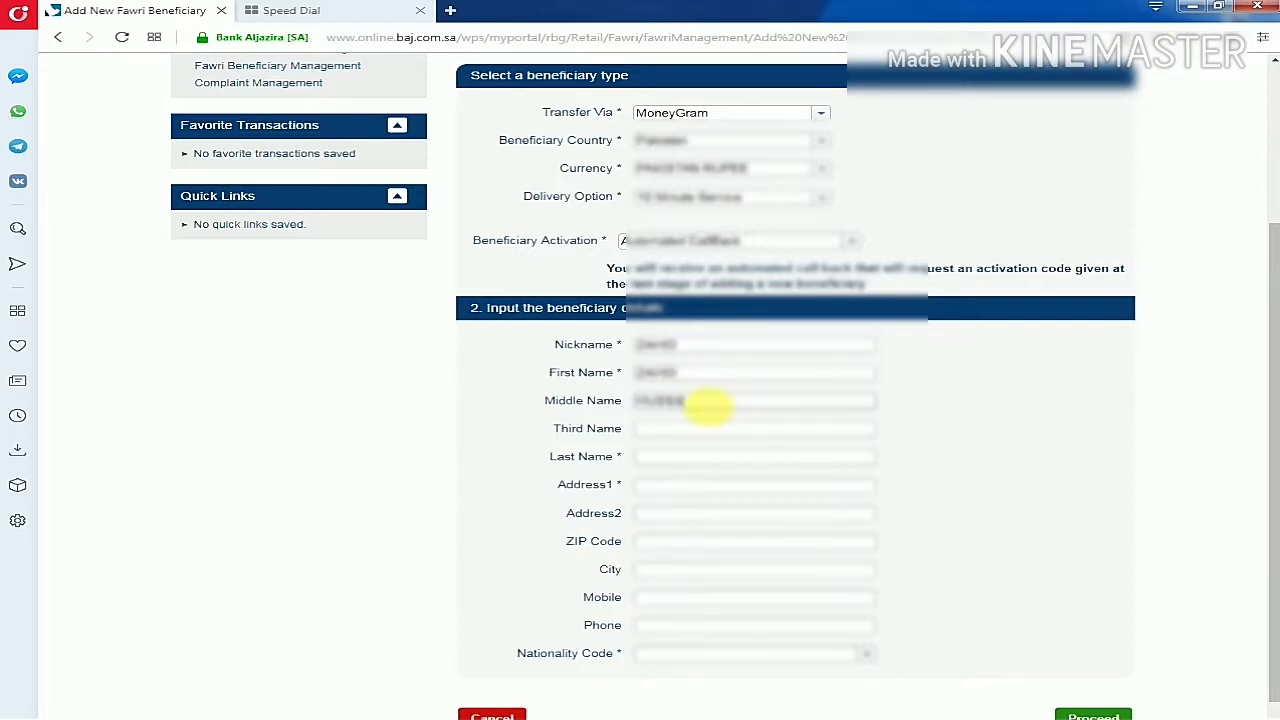
click(690, 432)
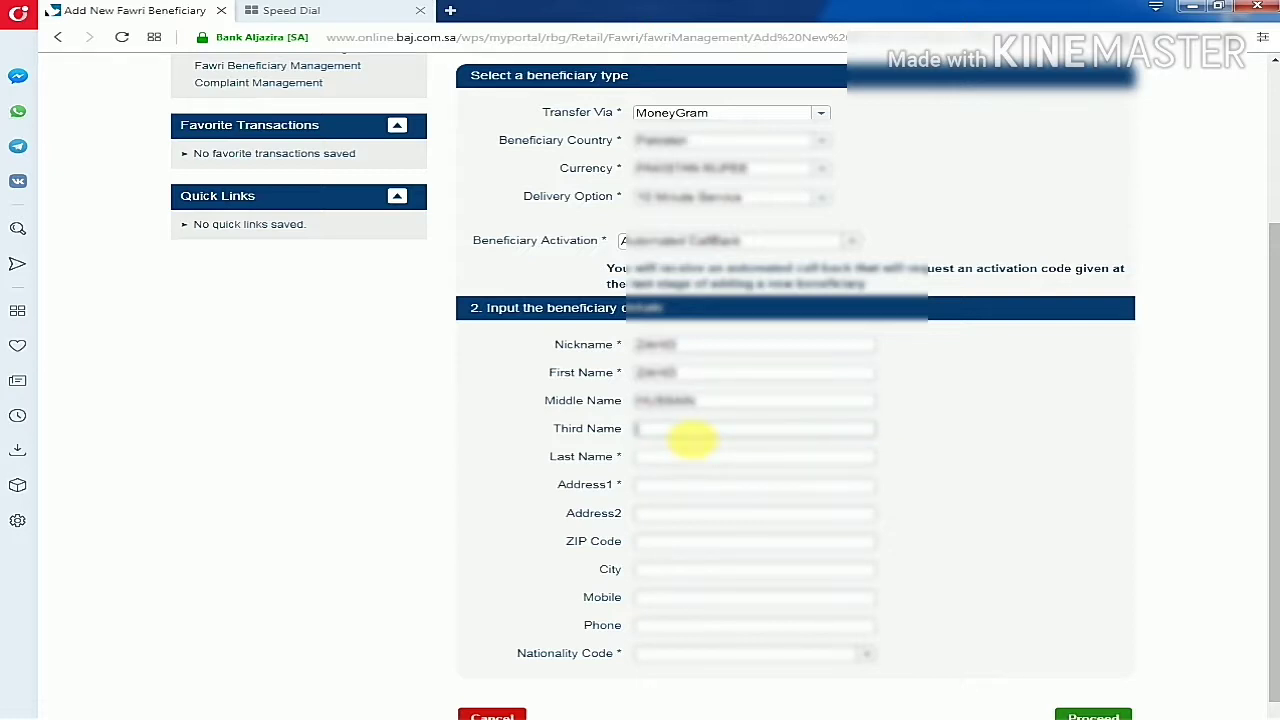
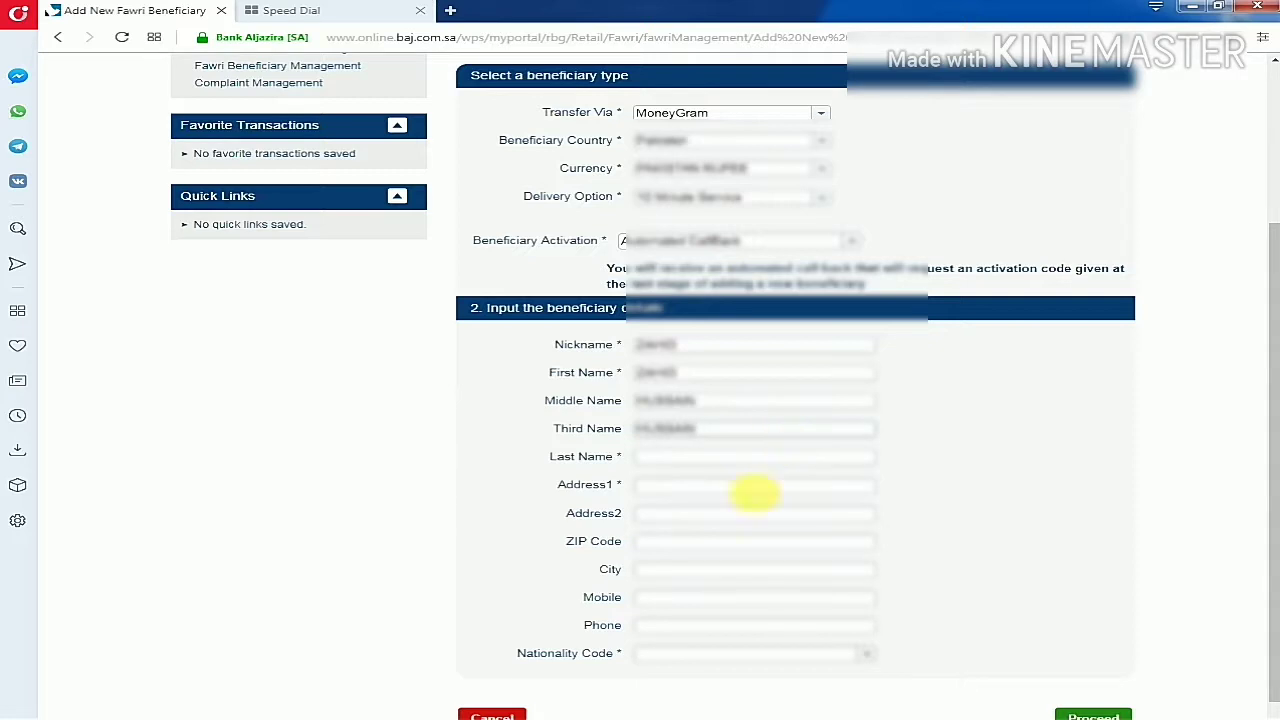
click(745, 460)
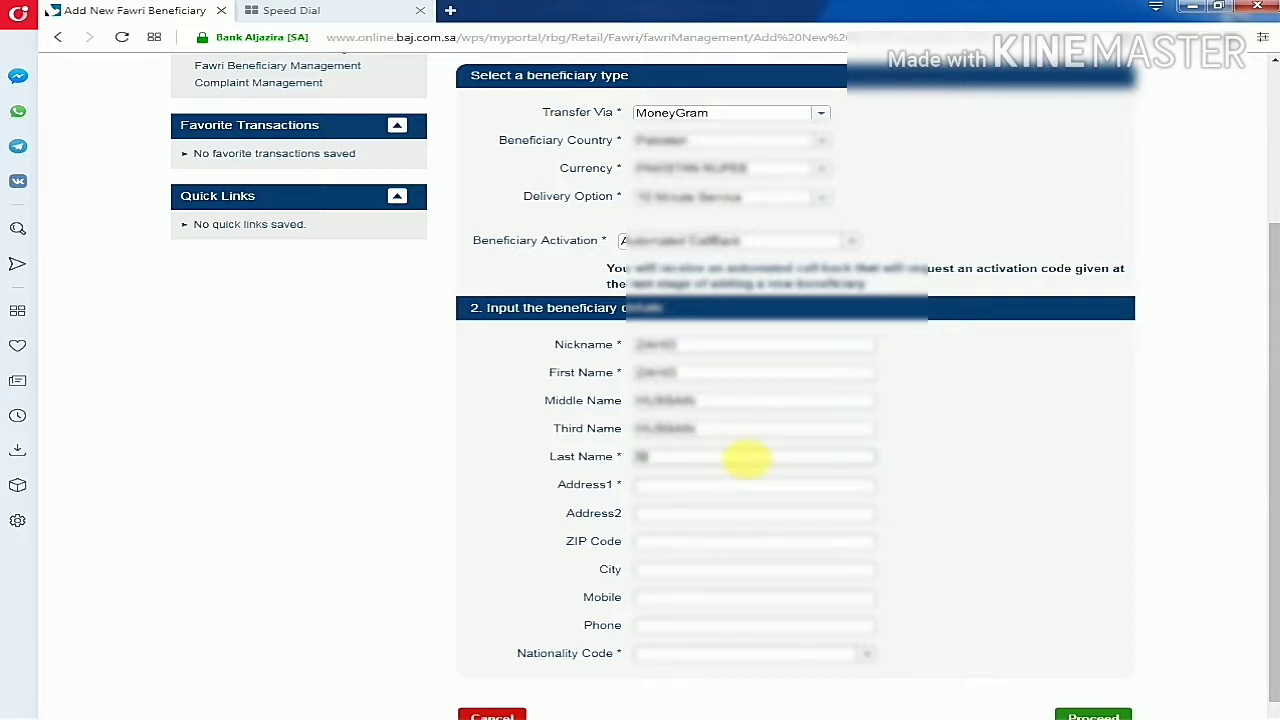
click(692, 486)
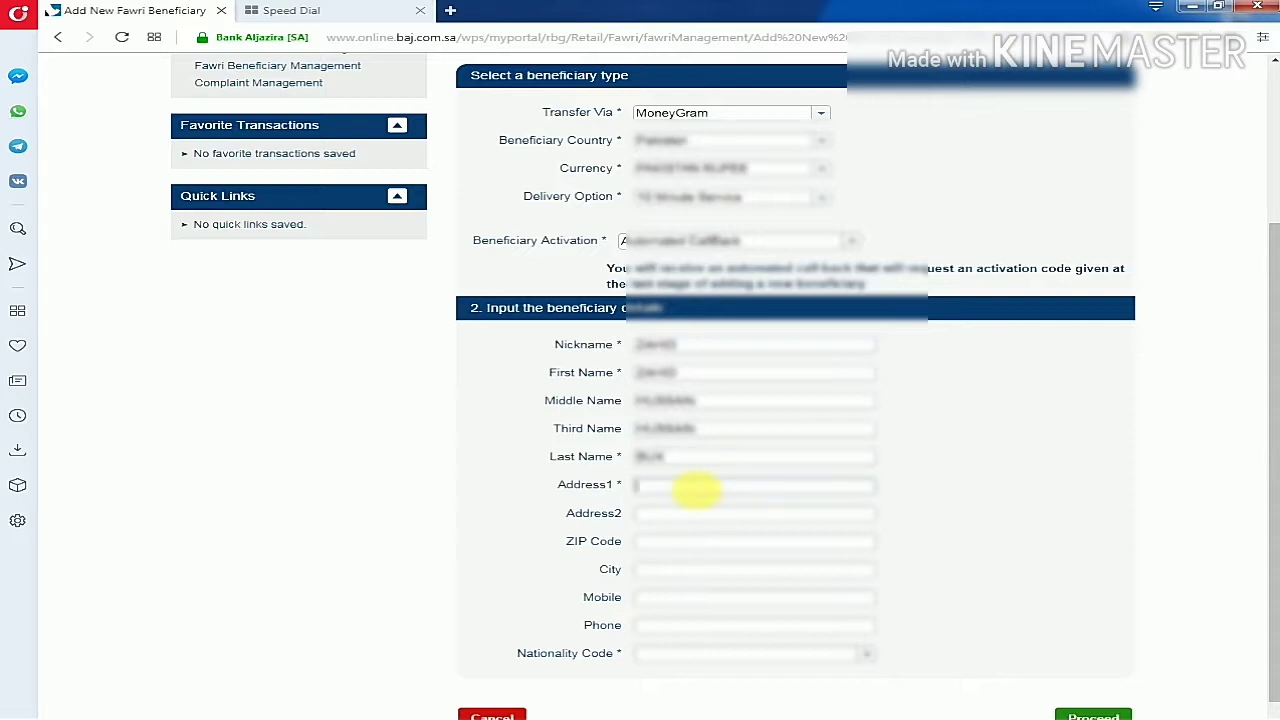
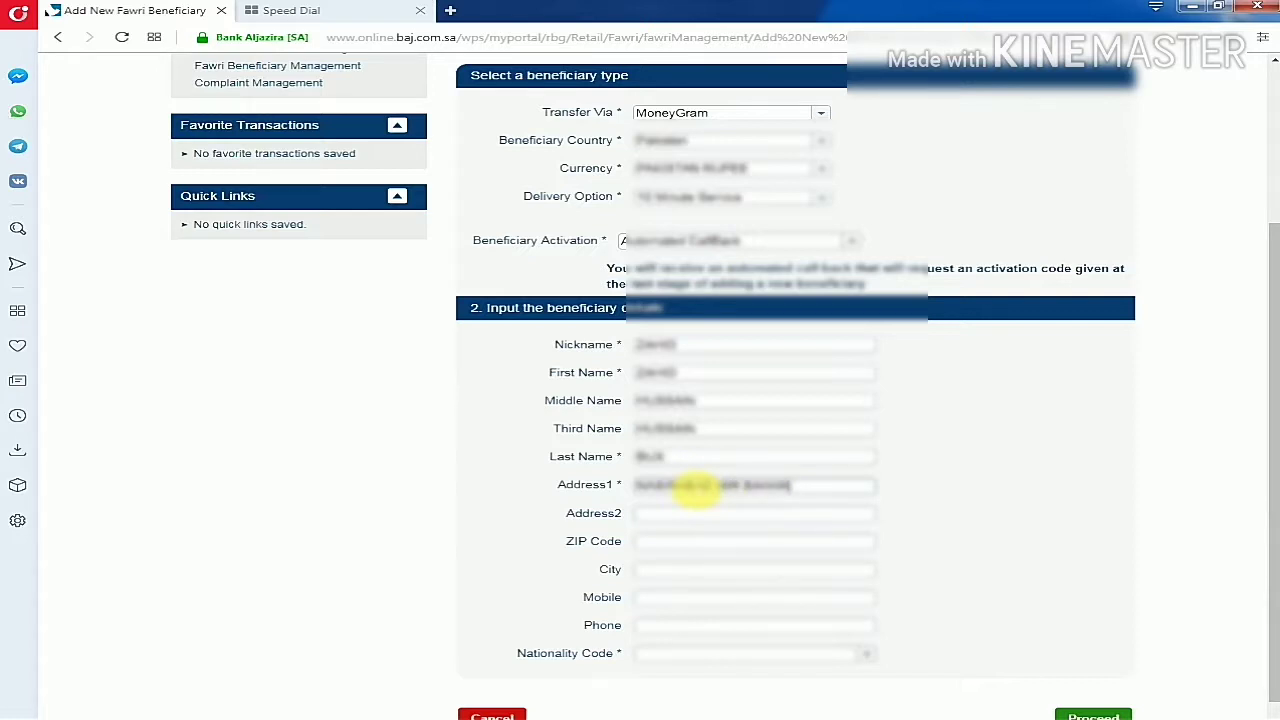
Enter the beneficiary's first and second address lines, correcting a mistyped second line
click(680, 517)
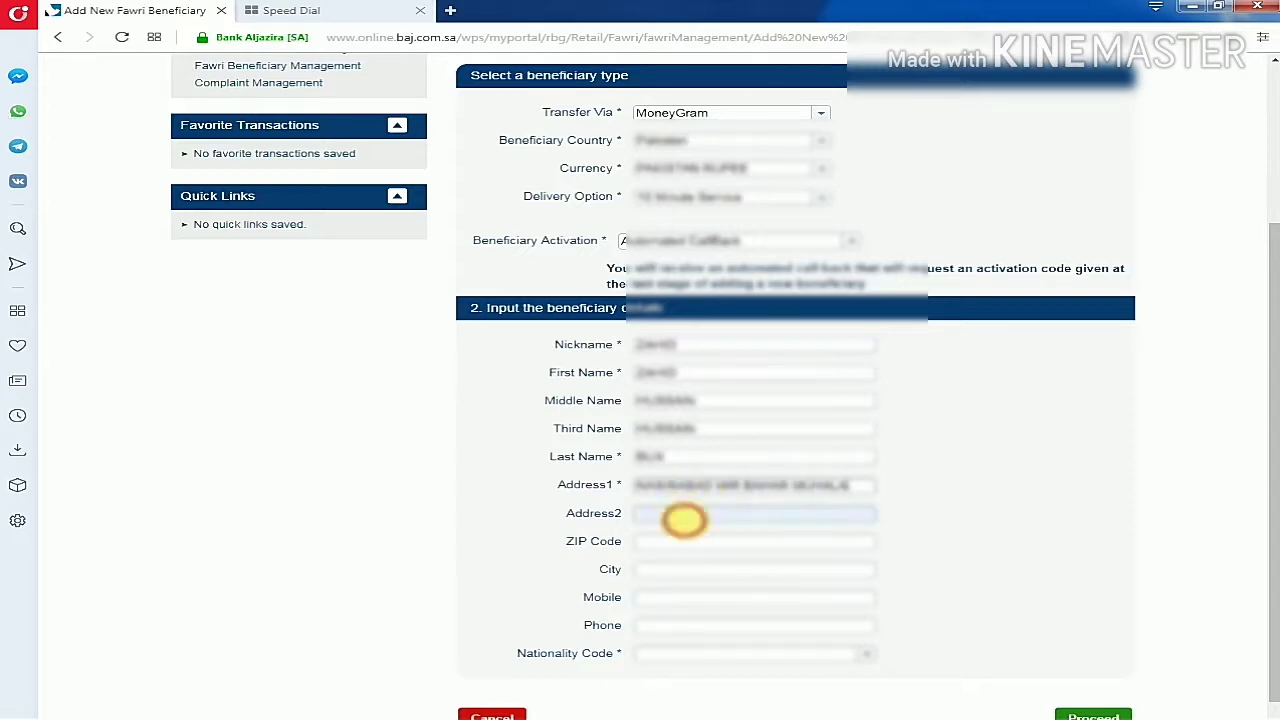
text(LMR)
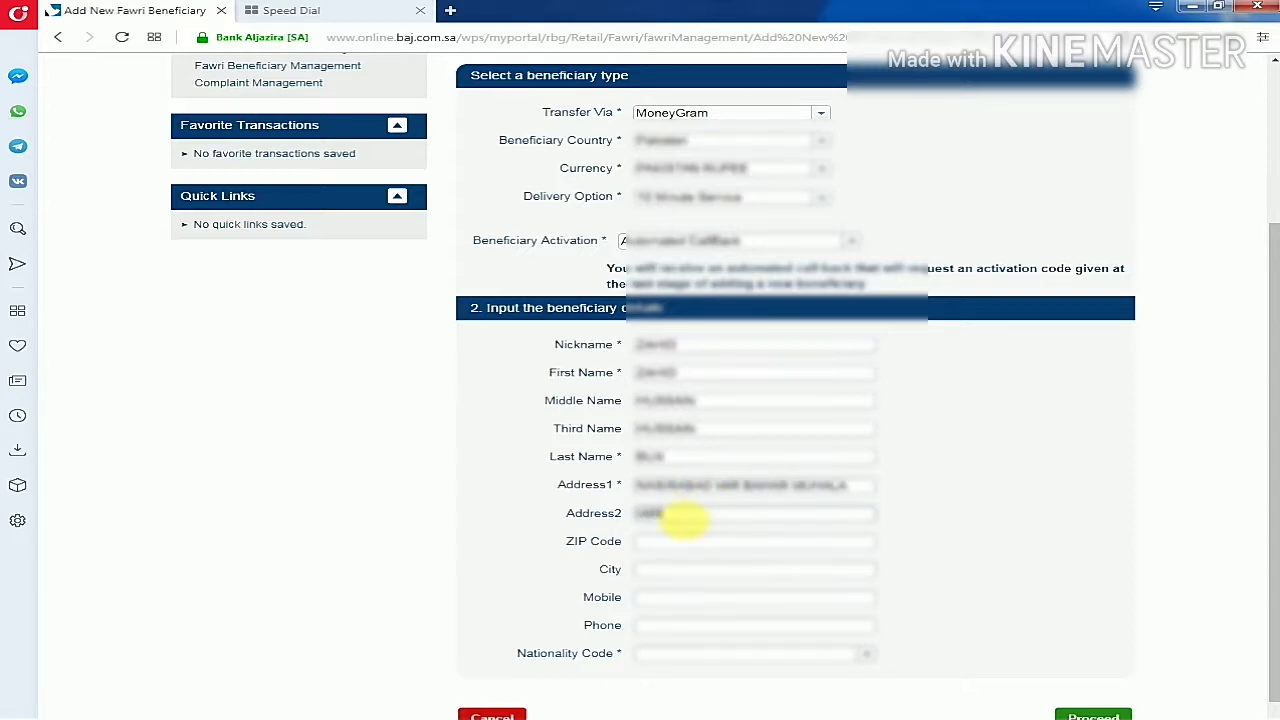
key(BackSpace)
key(BackSpace)
key(BackSpace)
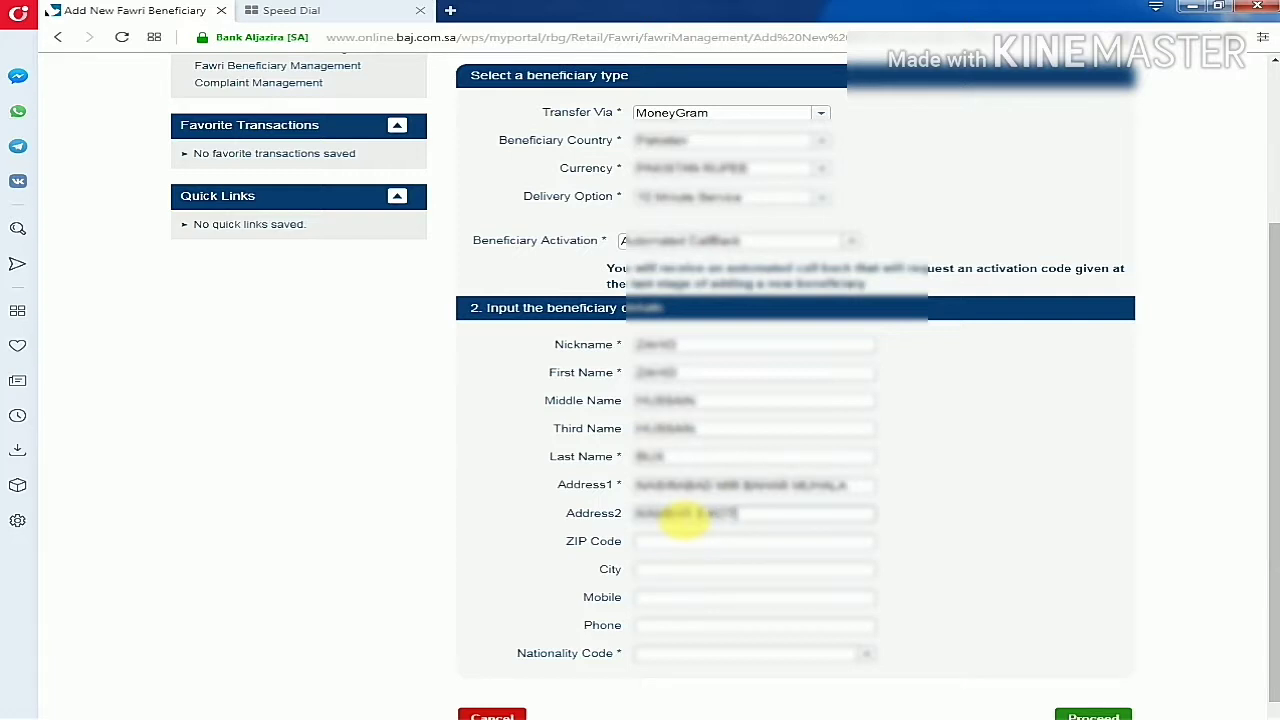
Fill in the beneficiary's ZIP code, city and mobile number
click(709, 543)
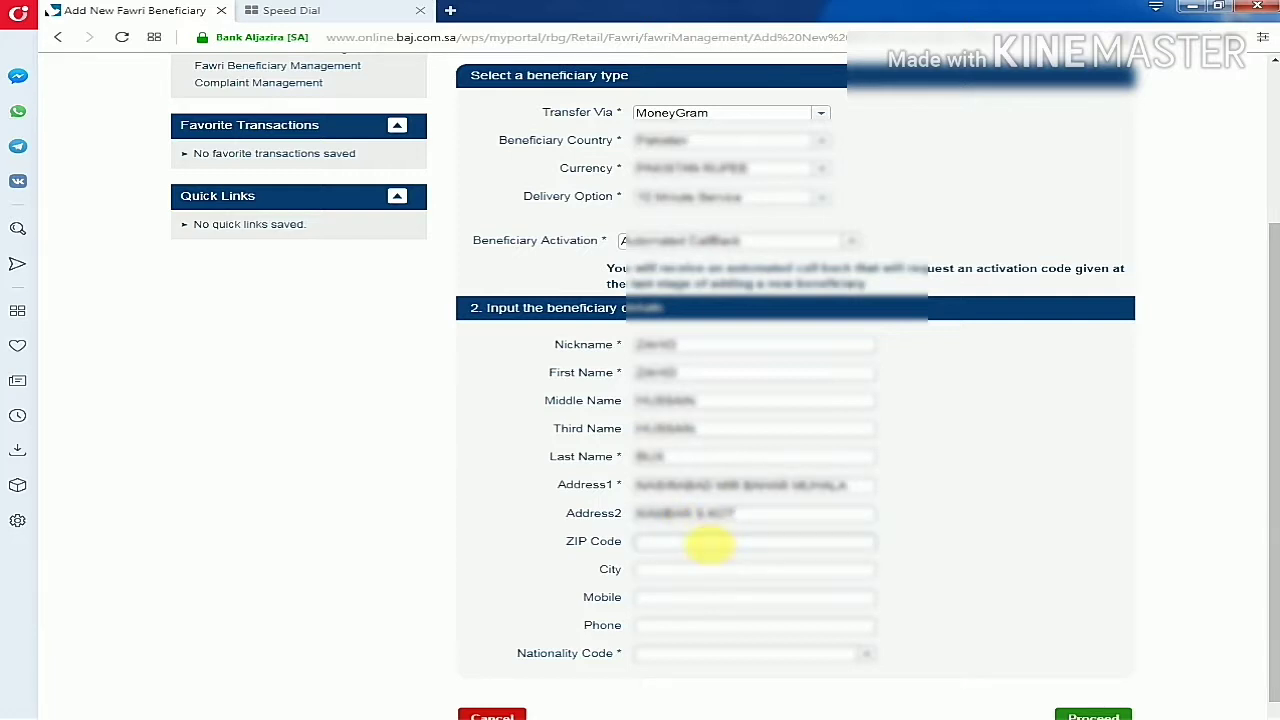
text(77150)
click(733, 575)
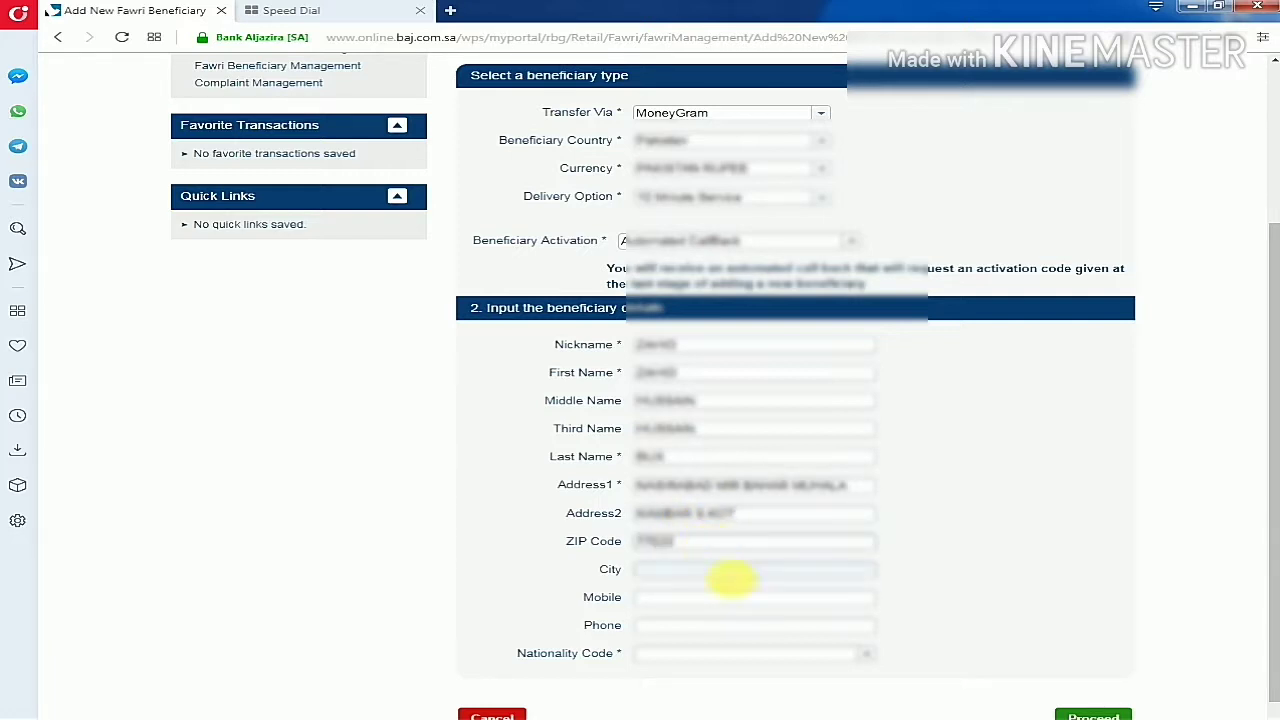
text(SUK)
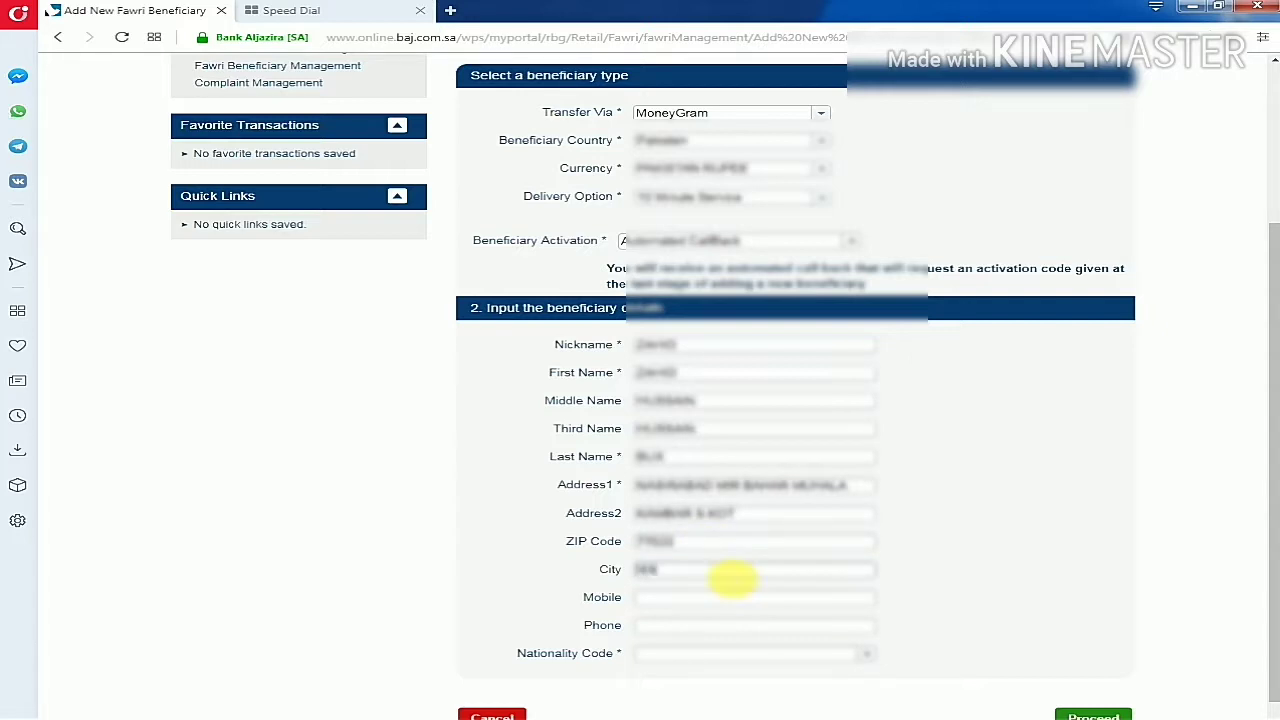
text(KURABAD)
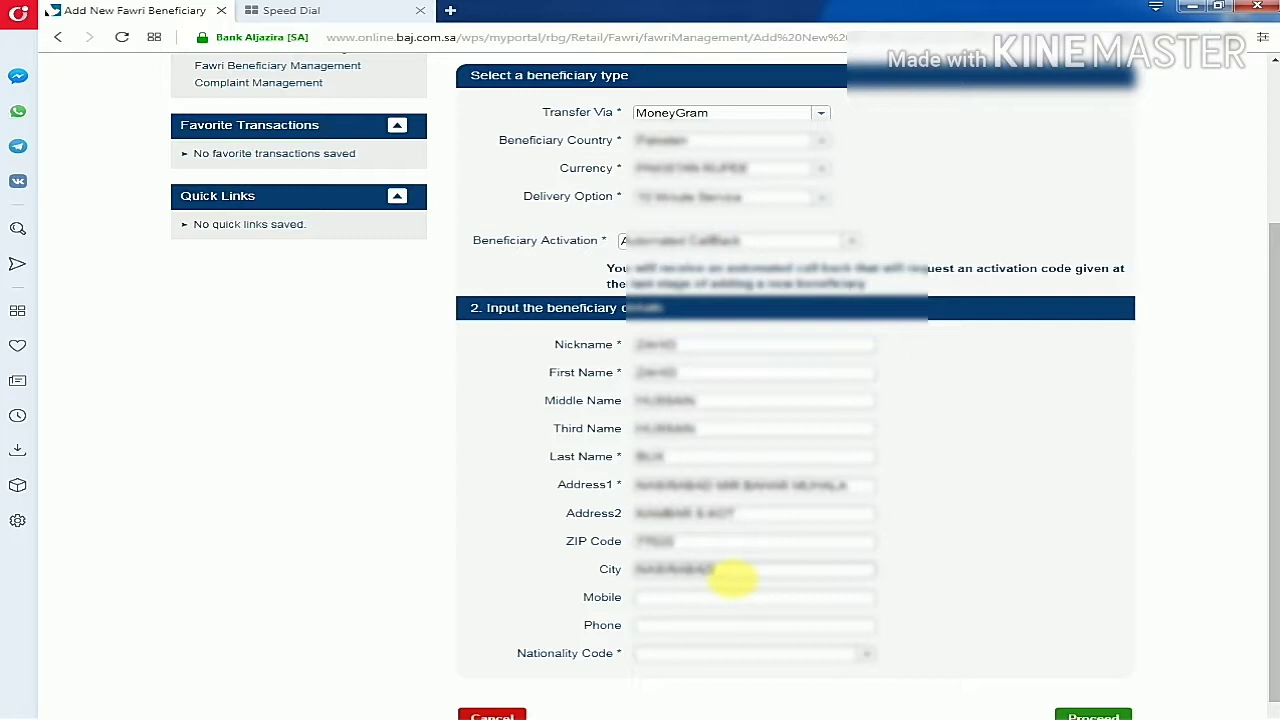
click(763, 603)
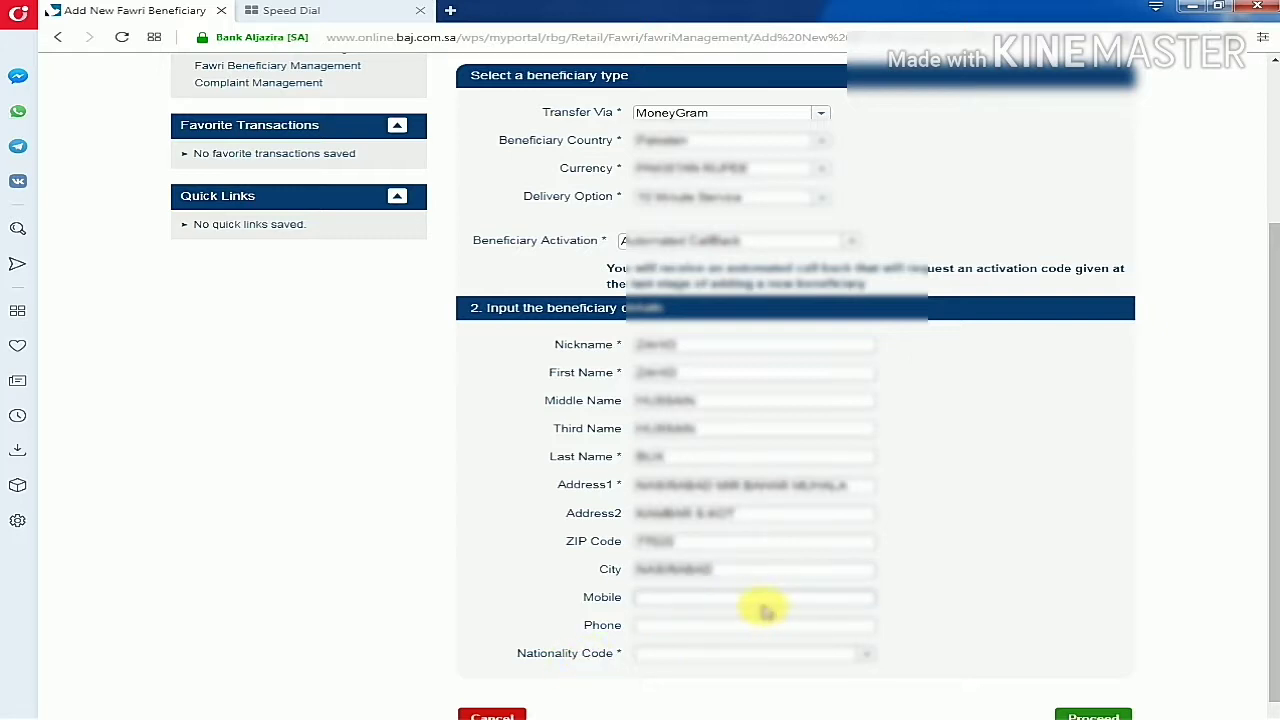
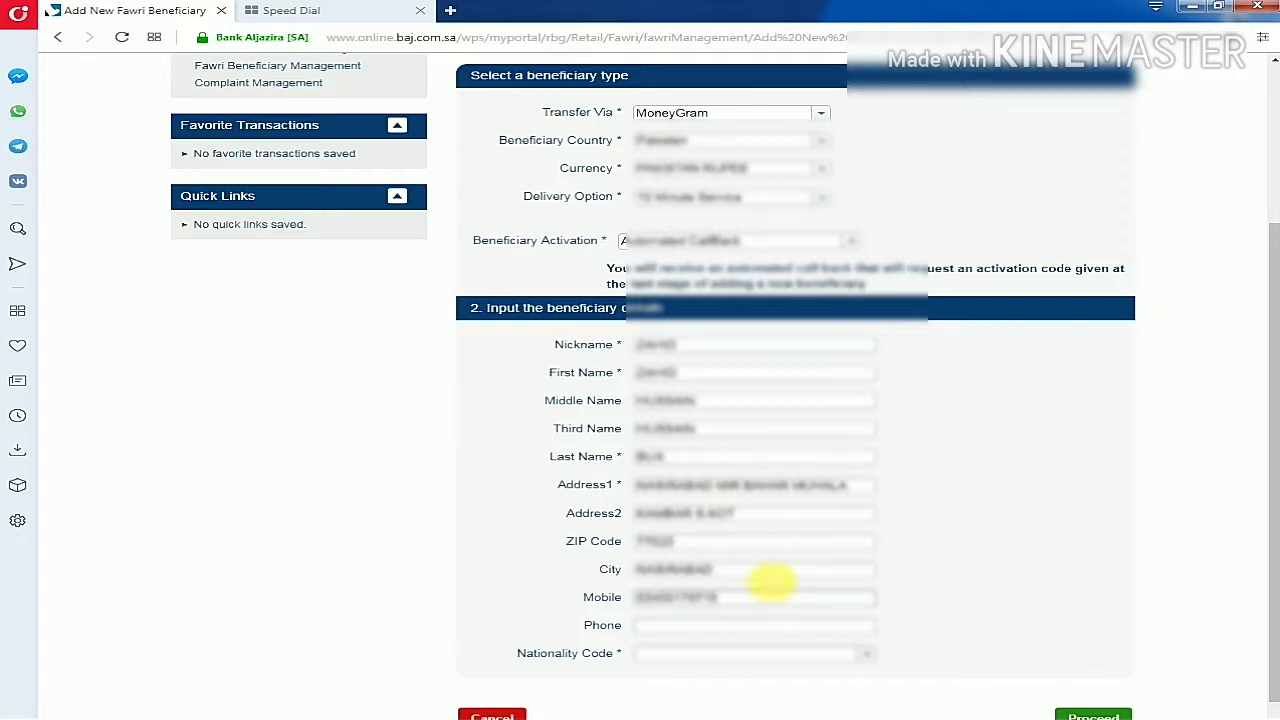
scroll(770, 590, down, 1)
Set the nationality code to Pakistan and submit the form for confirmation
click(752, 560)
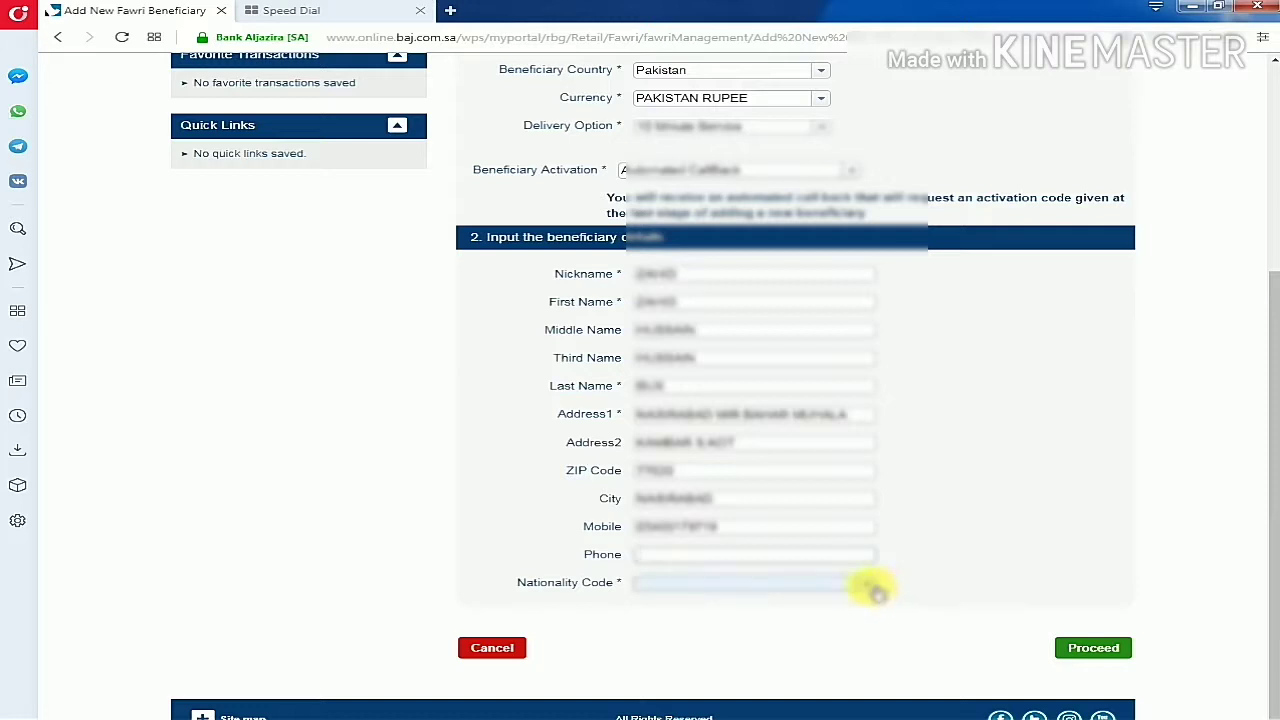
click(822, 590)
click(820, 590)
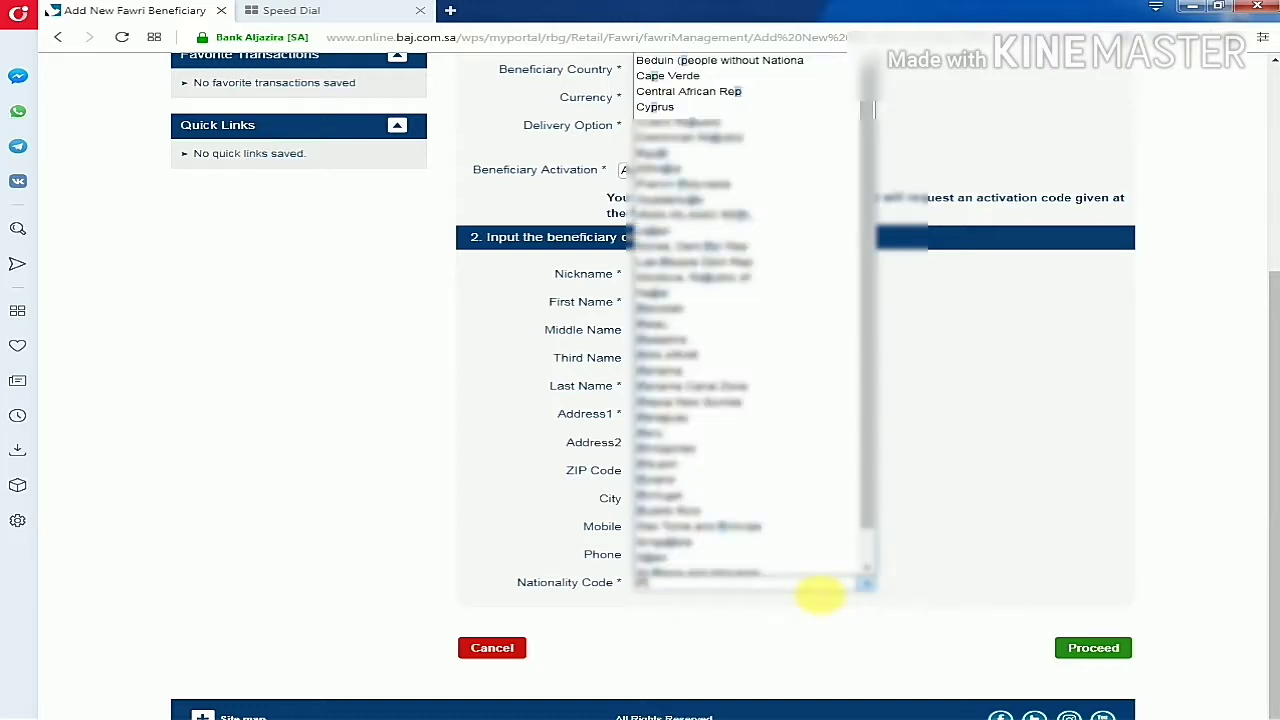
text(PAK)
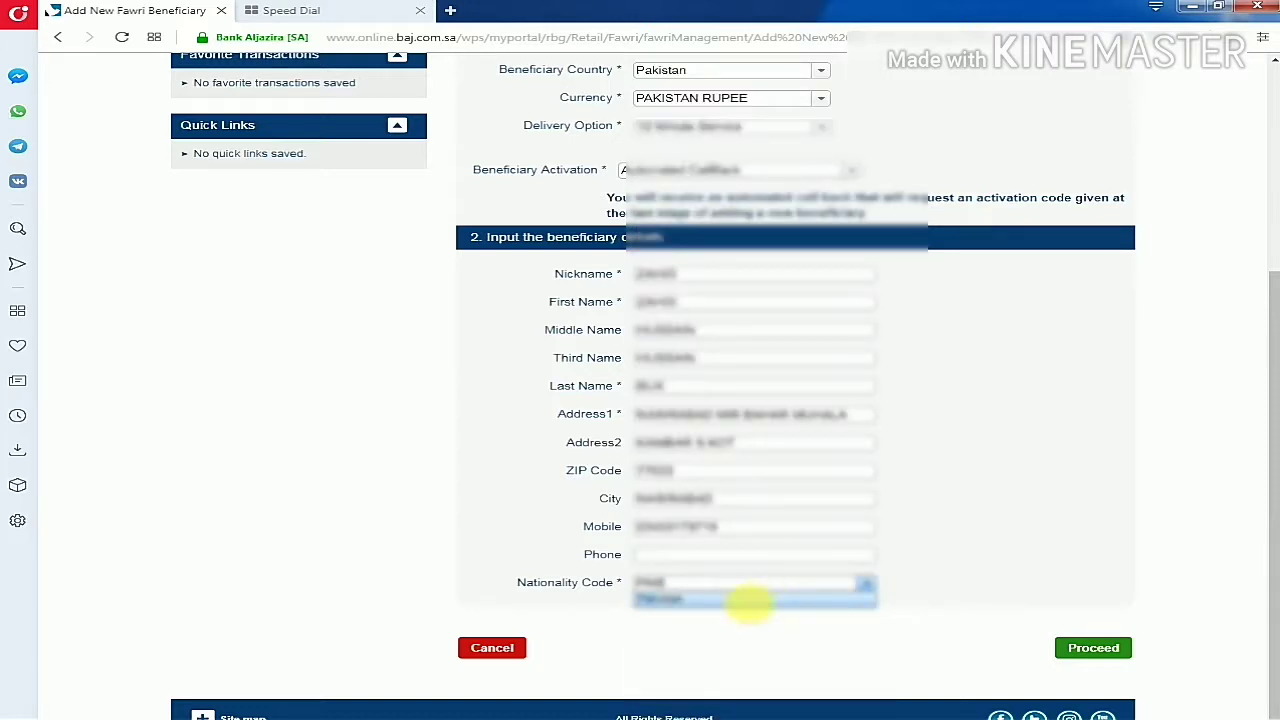
click(749, 599)
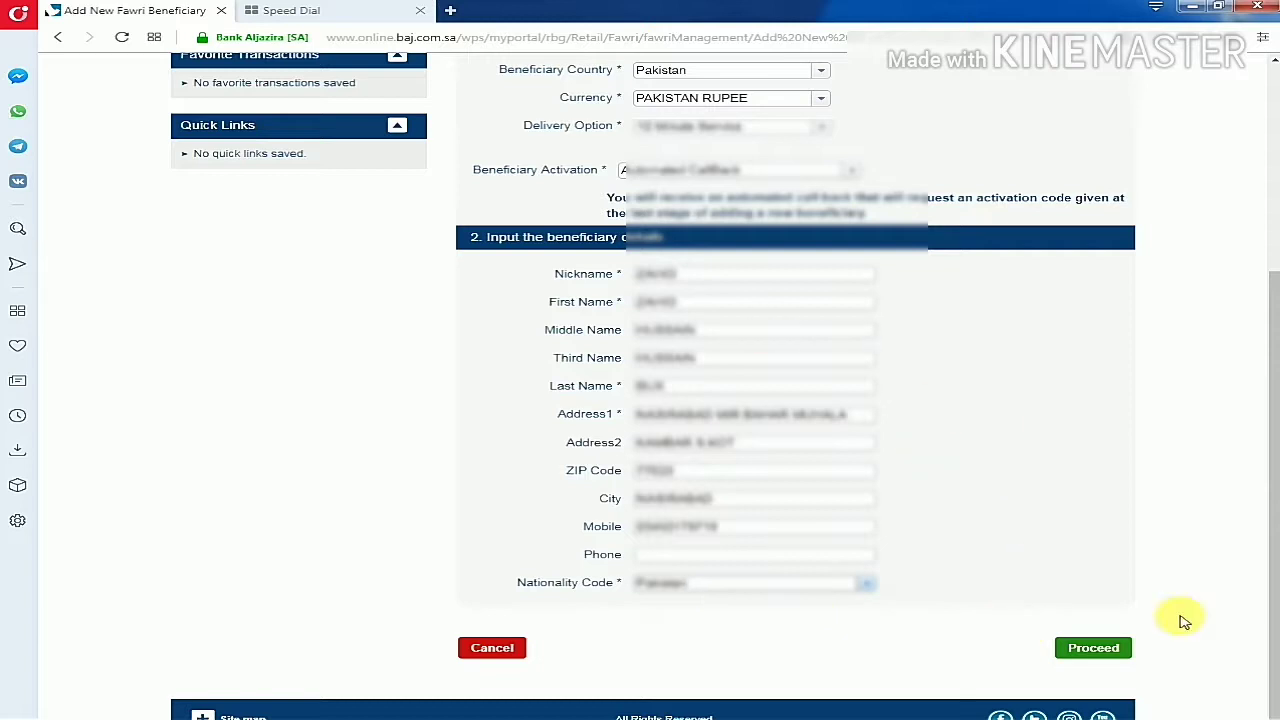
click(1102, 647)
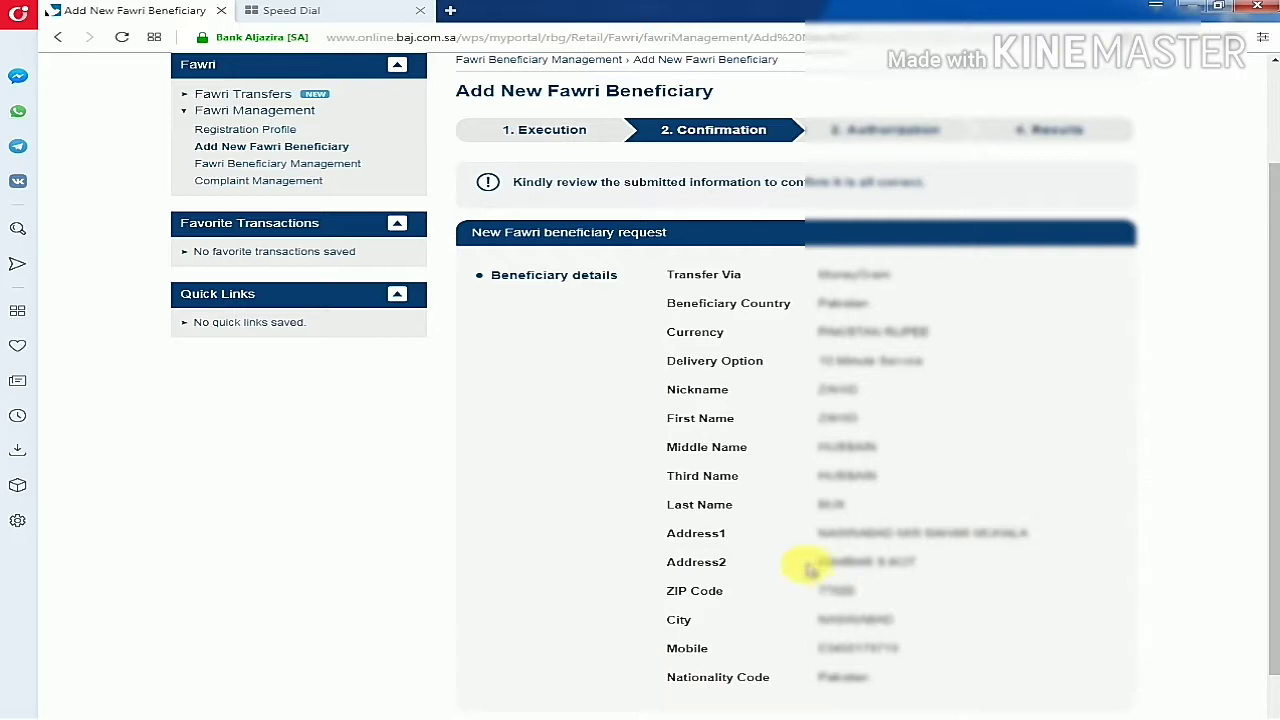
Review the listed beneficiary details and confirm them
scroll(835, 571, down, 1)
scroll(930, 508, up, 1)
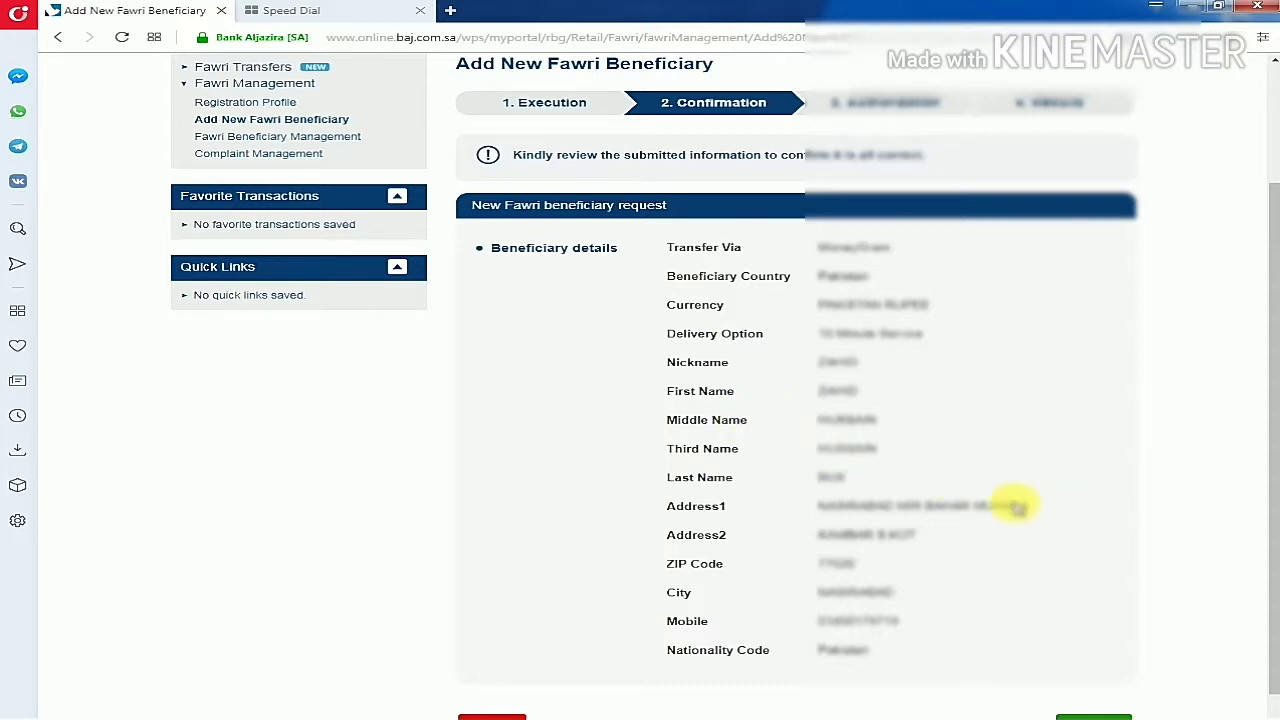
scroll(1014, 500, down, 1)
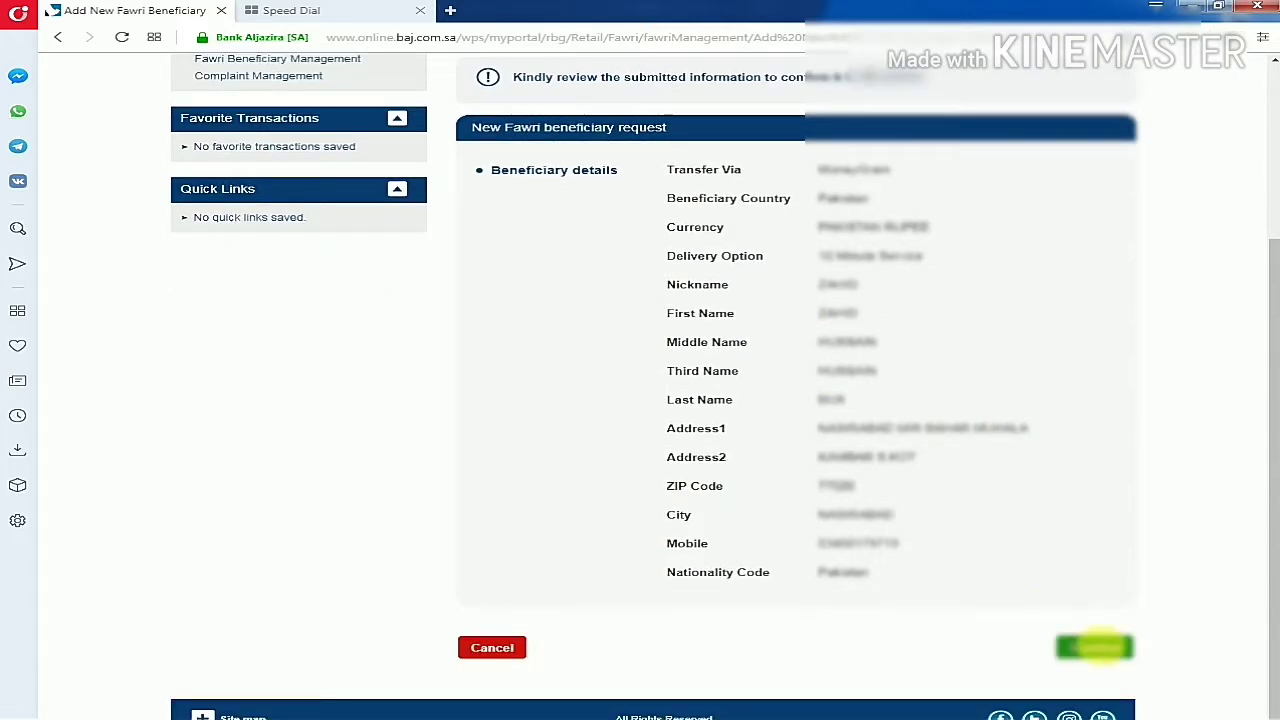
click(1100, 648)
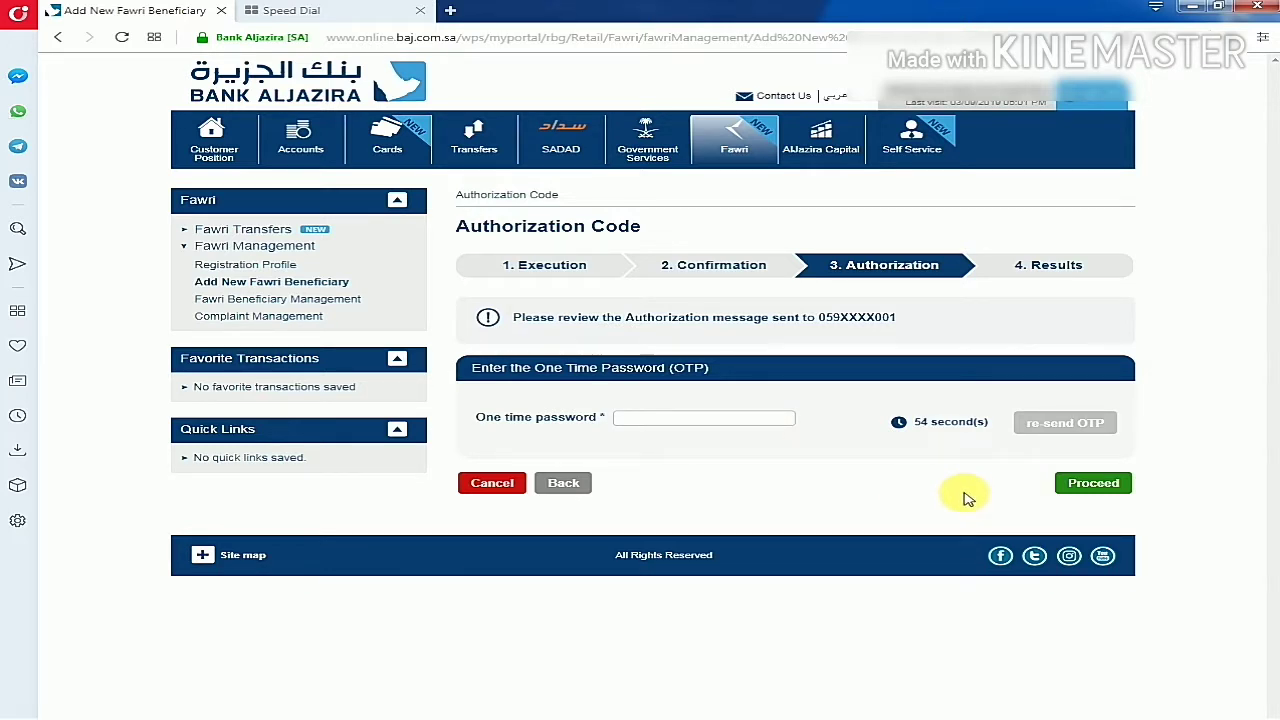
Submit the one-time password, dismiss the invalid-password warning, and delete its wrong digits
click(761, 418)
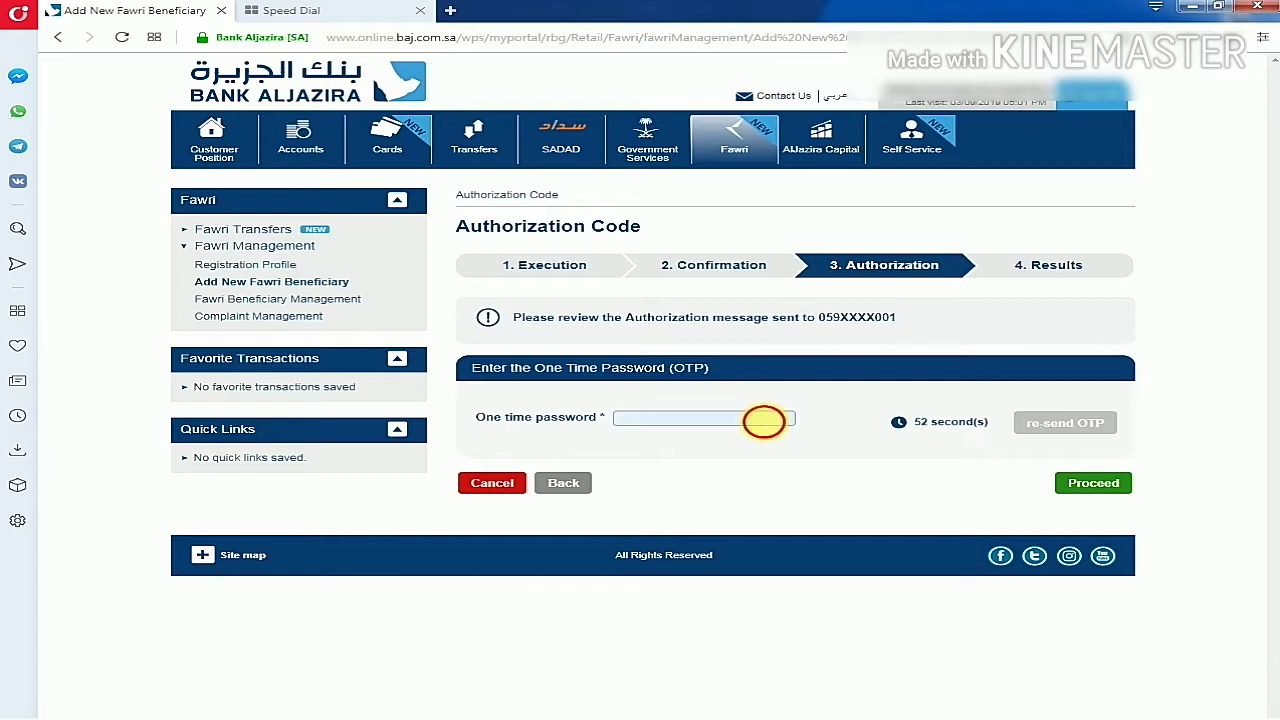
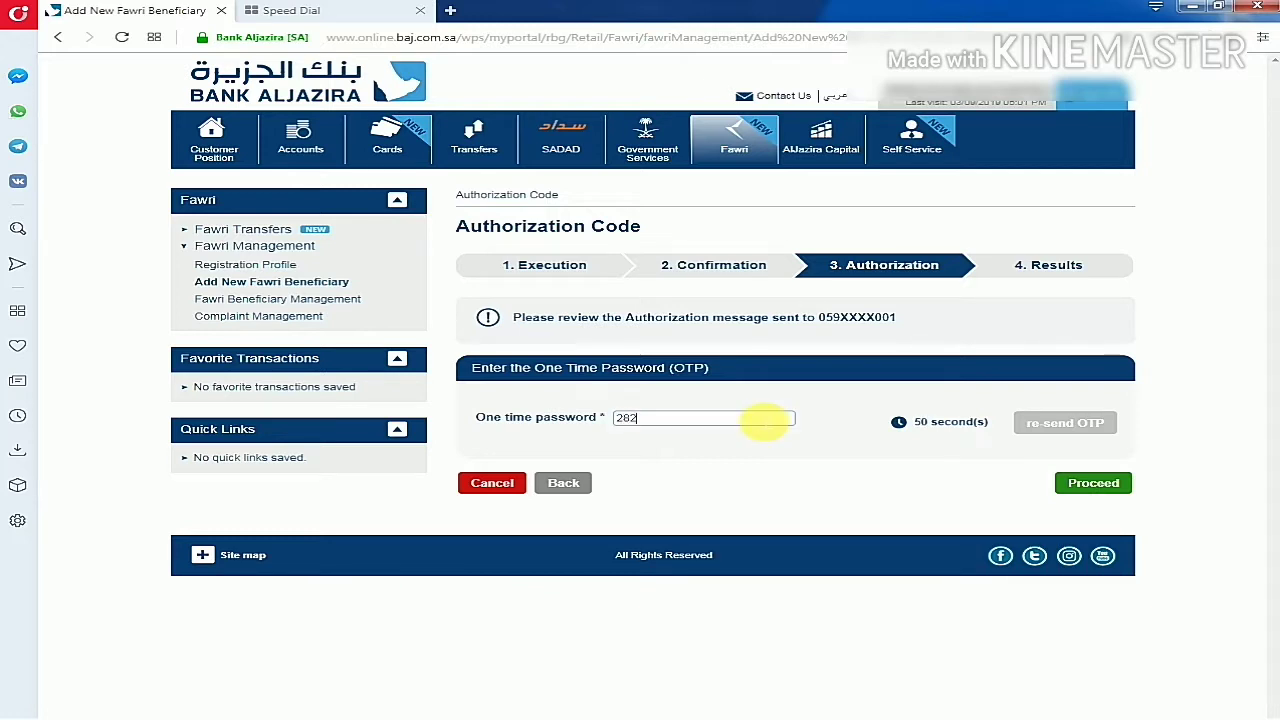
click(1095, 486)
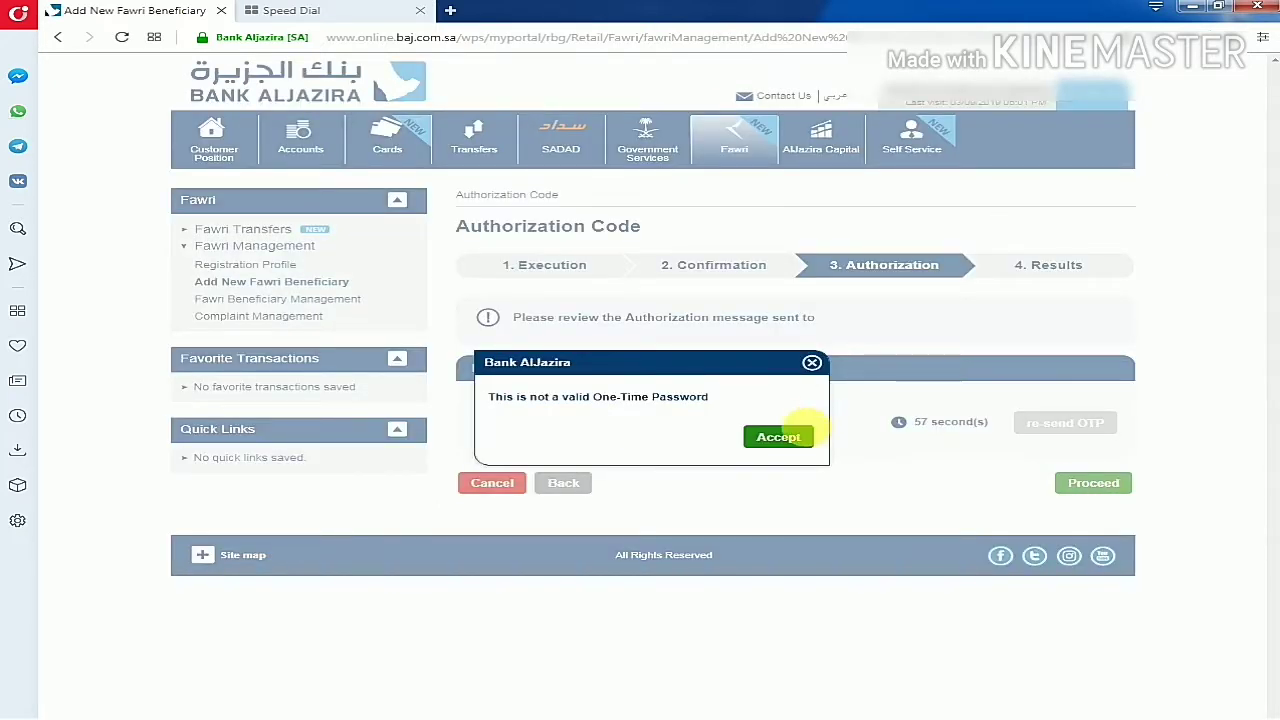
click(778, 437)
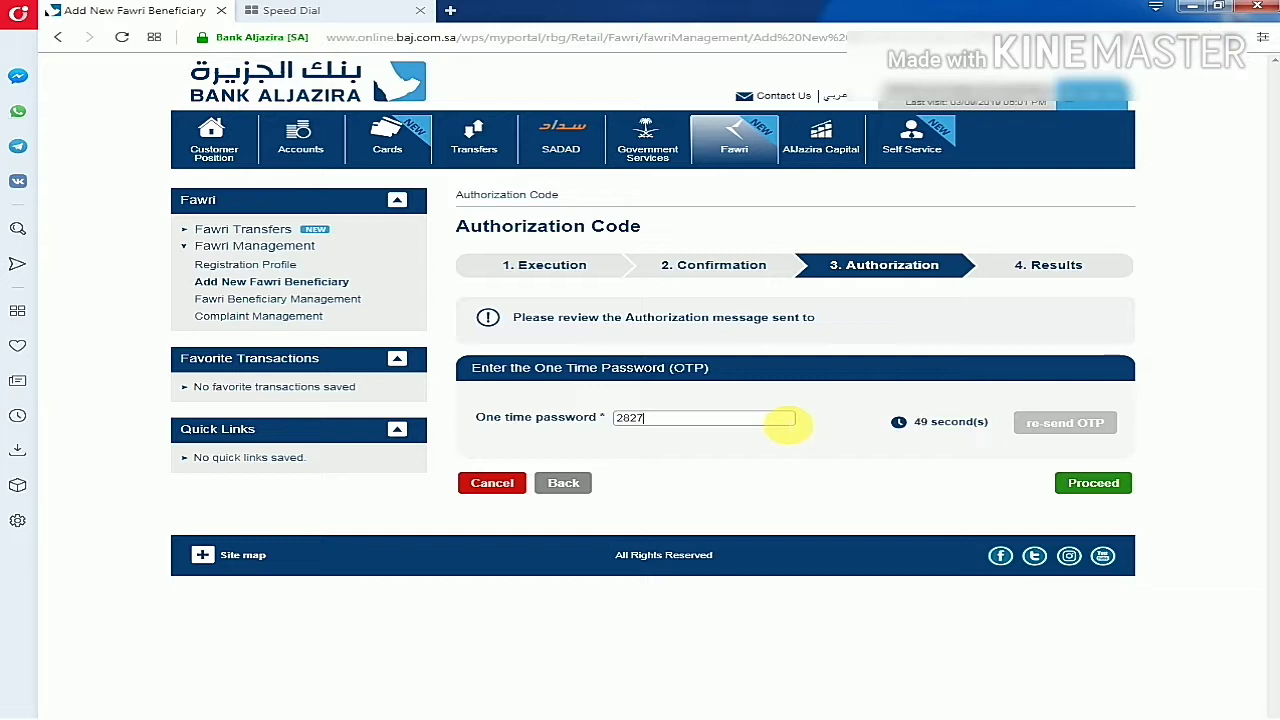
key(BackSpace)
key(BackSpace)
Finish the corrected one-time password, submit it, and review the success receipt
click(1095, 483)
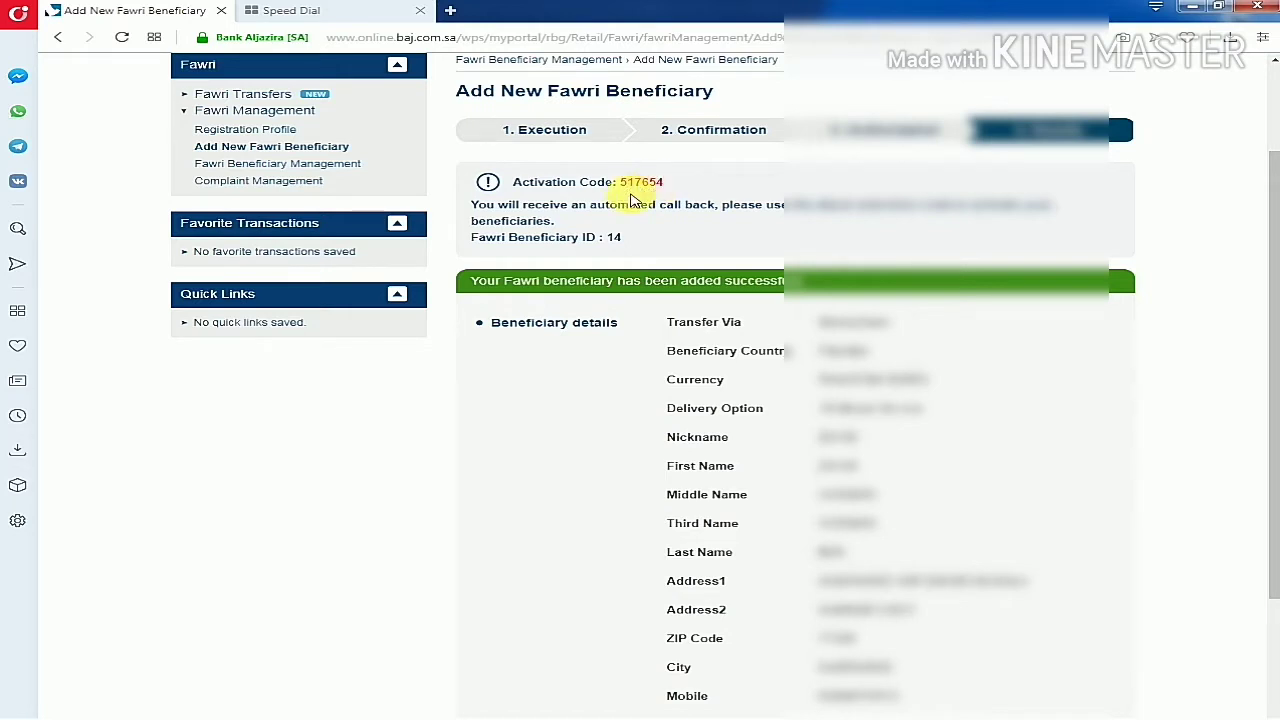
scroll(728, 200, down, 5)
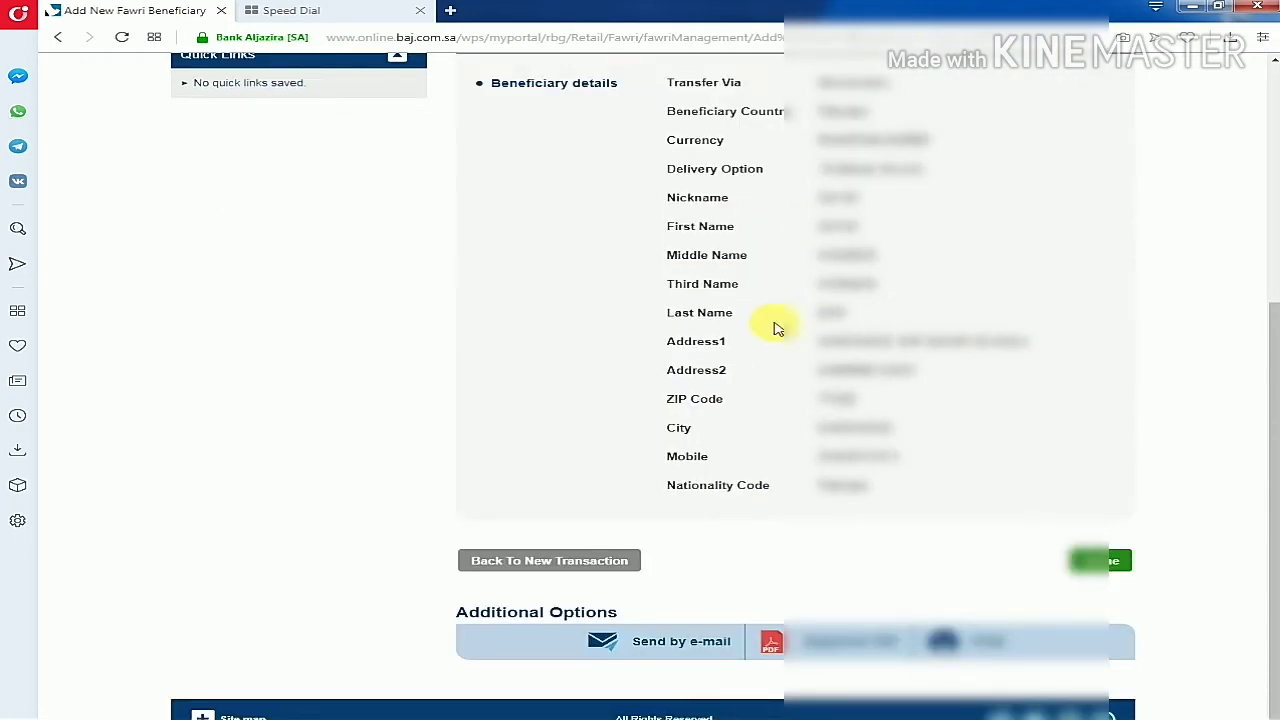